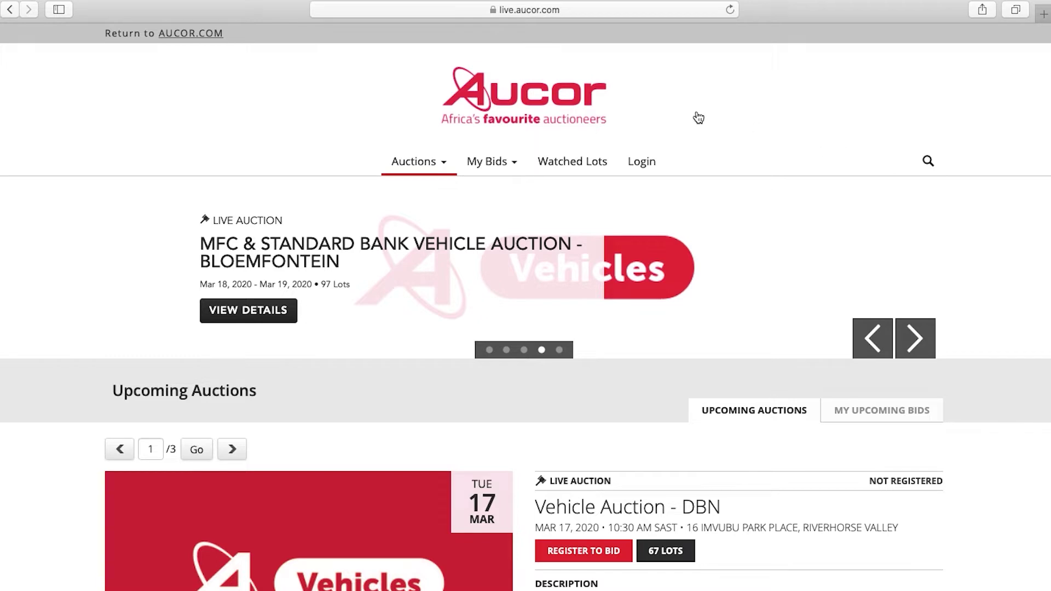
- Go to the Aucor Live Auctions login page from the top navigation bar
mouse_move(423, 160)
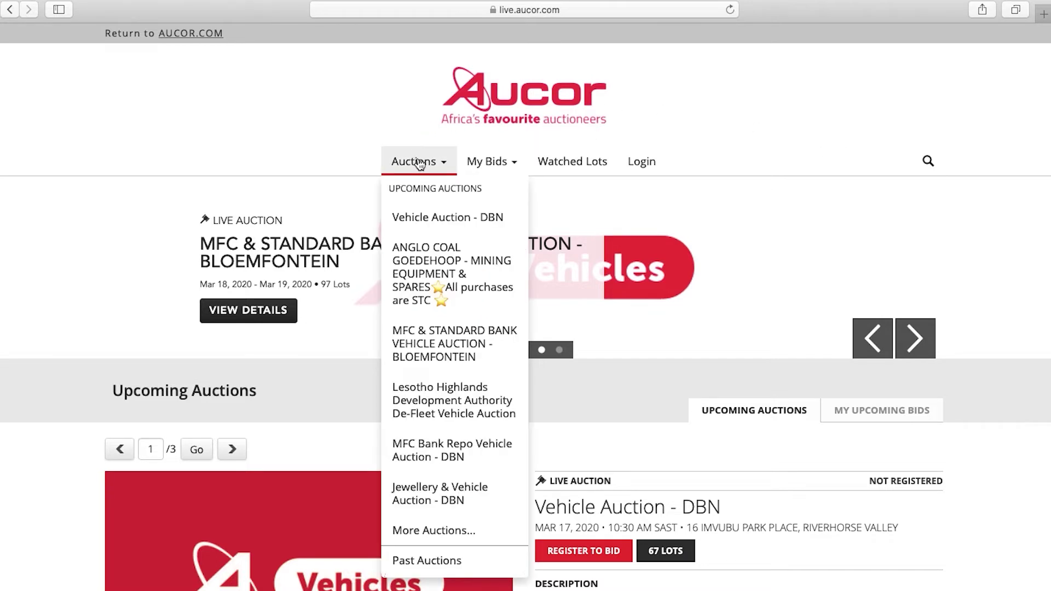
mouse_move(481, 159)
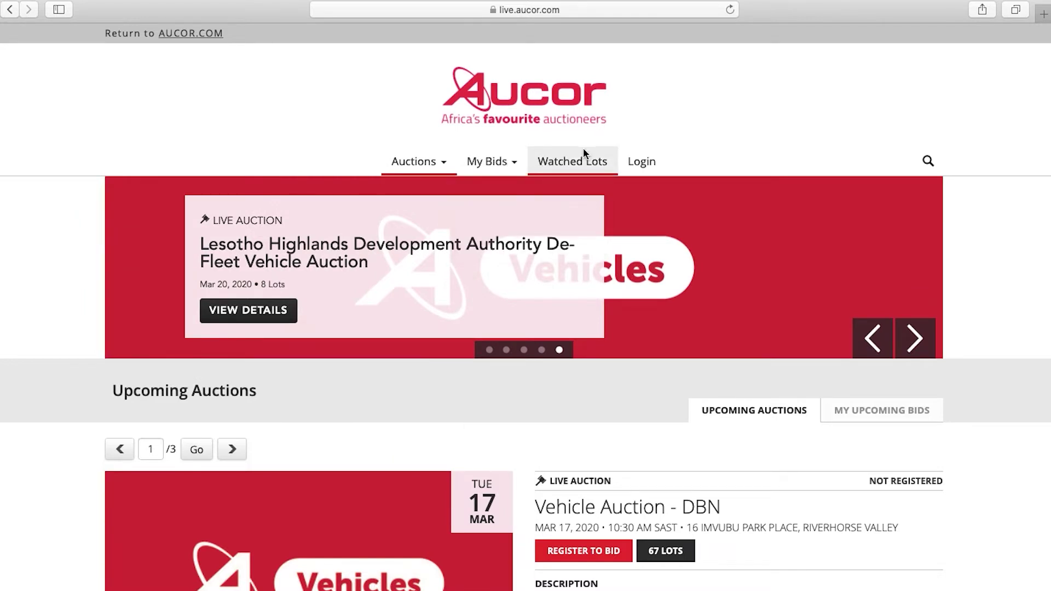
left_click(645, 163)
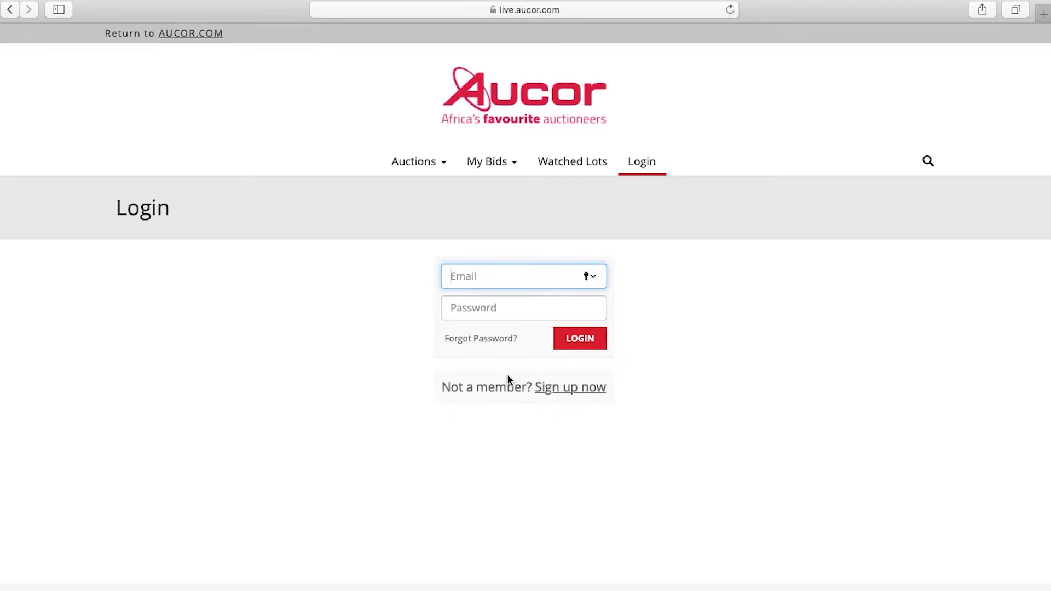
- Start sign-up and enter the bidder's first name, last name and e-mail address
left_click(565, 394)
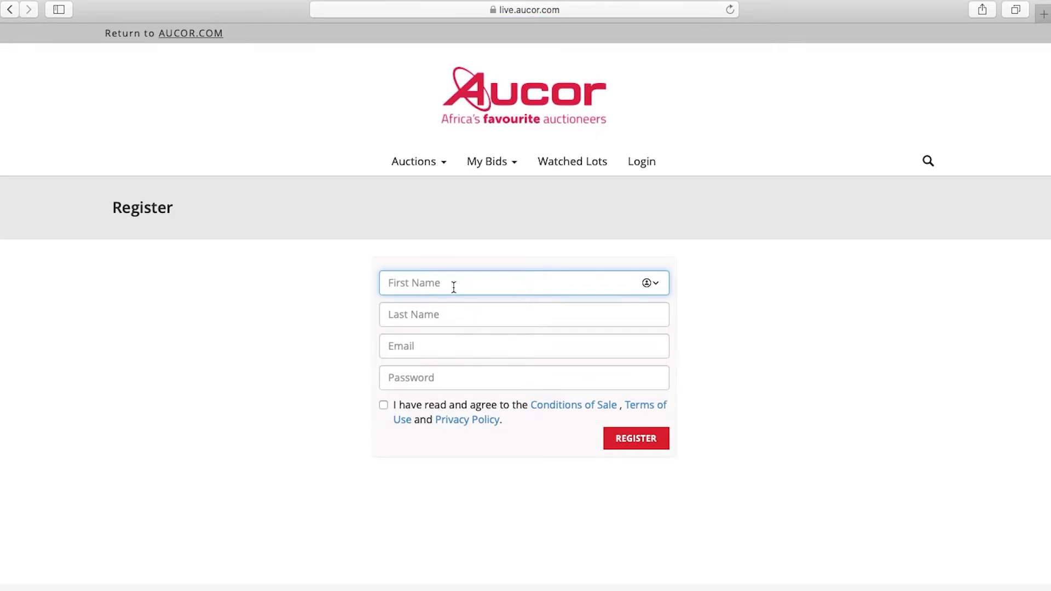
type("Aucor")
left_click(453, 313)
type("Auctioneers")
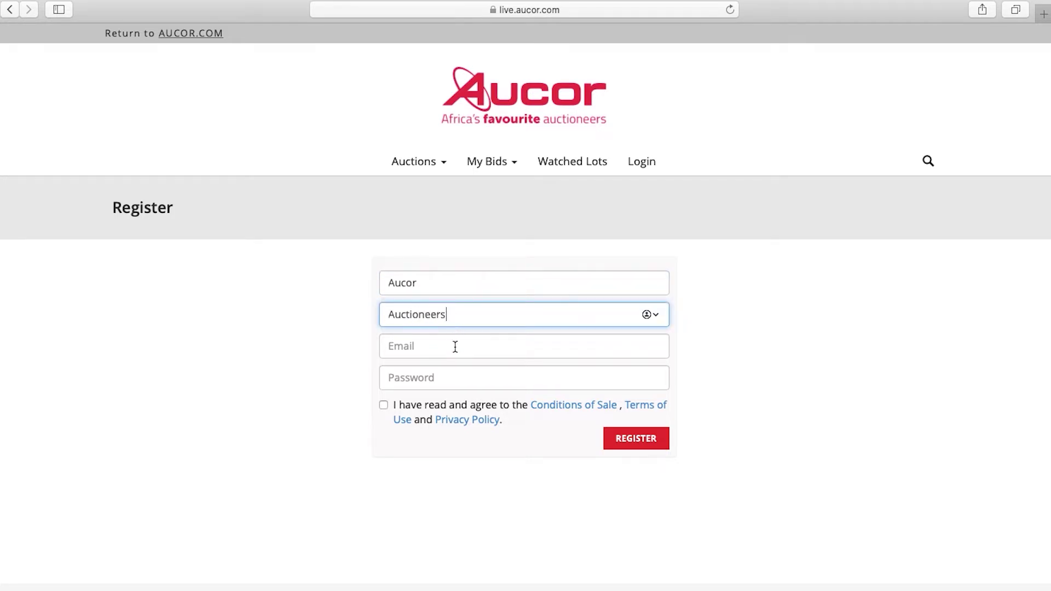
left_click(455, 345)
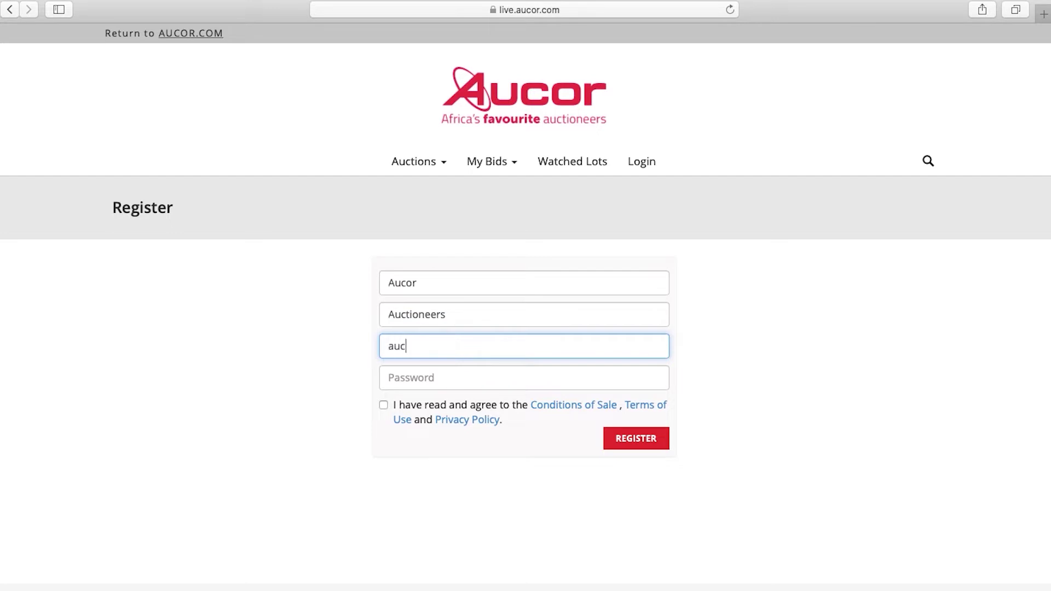
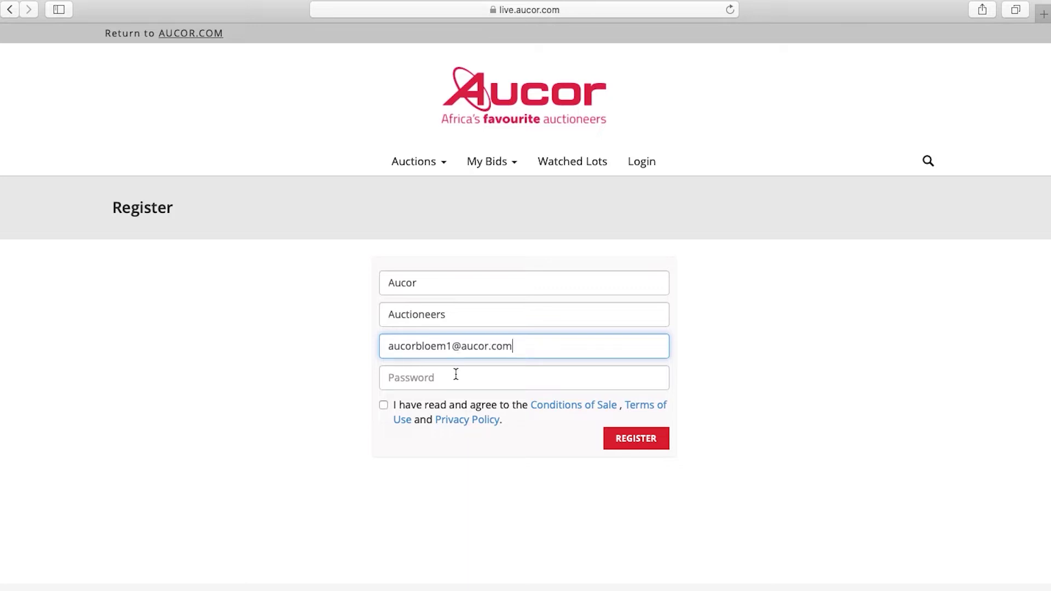
- Set the account password, accept the conditions of sale and submit the registration
left_click(455, 372)
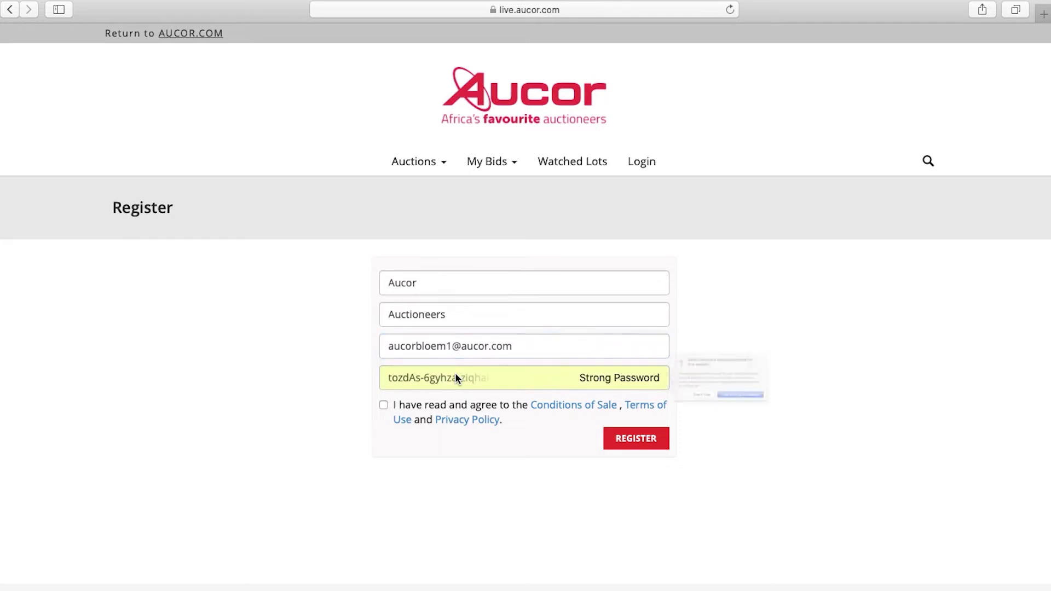
left_click(730, 419)
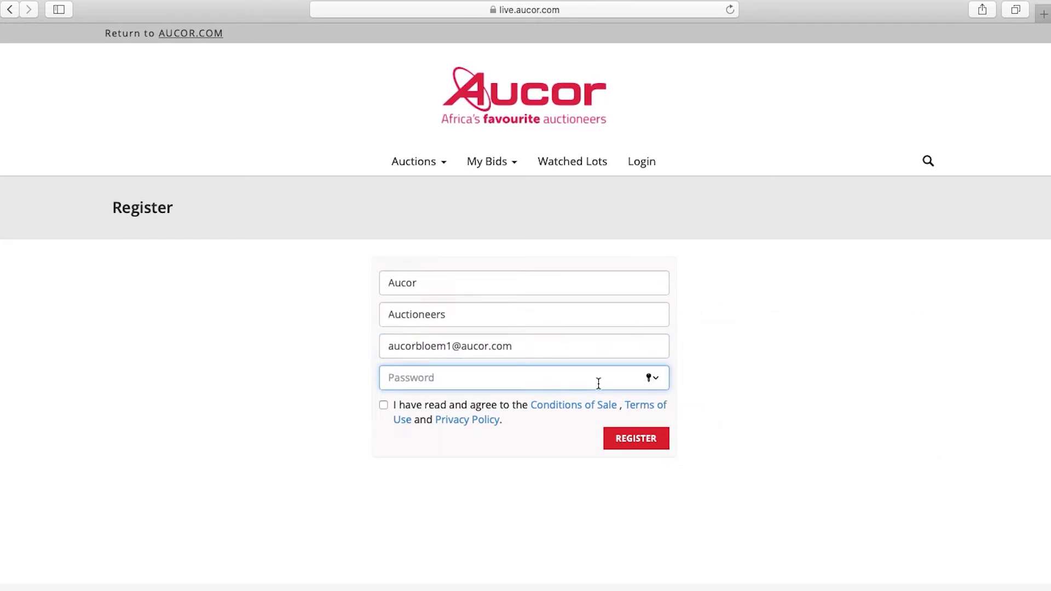
type("••")
left_click(384, 405)
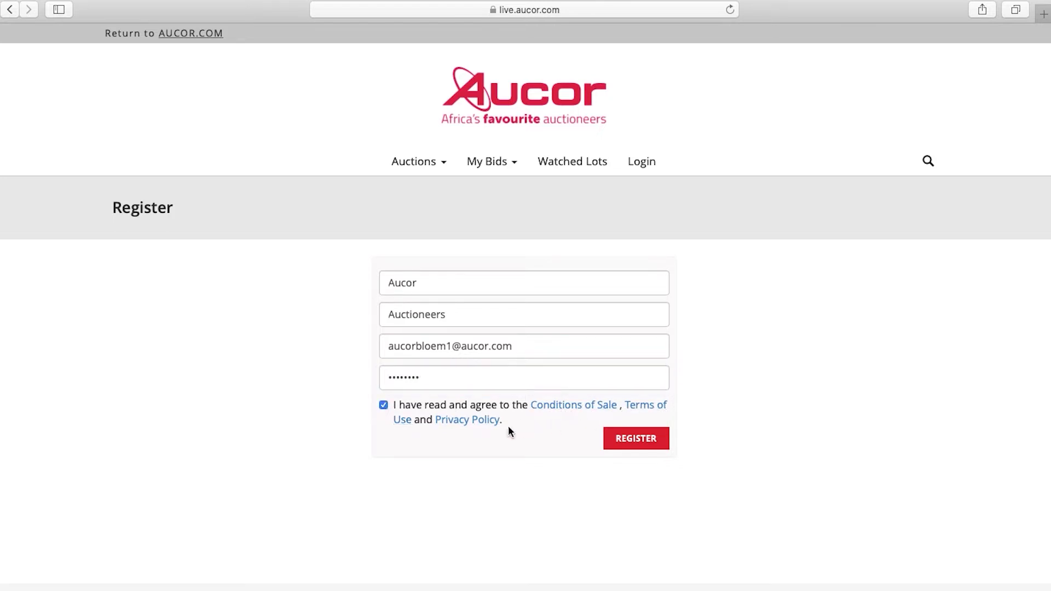
left_click(628, 446)
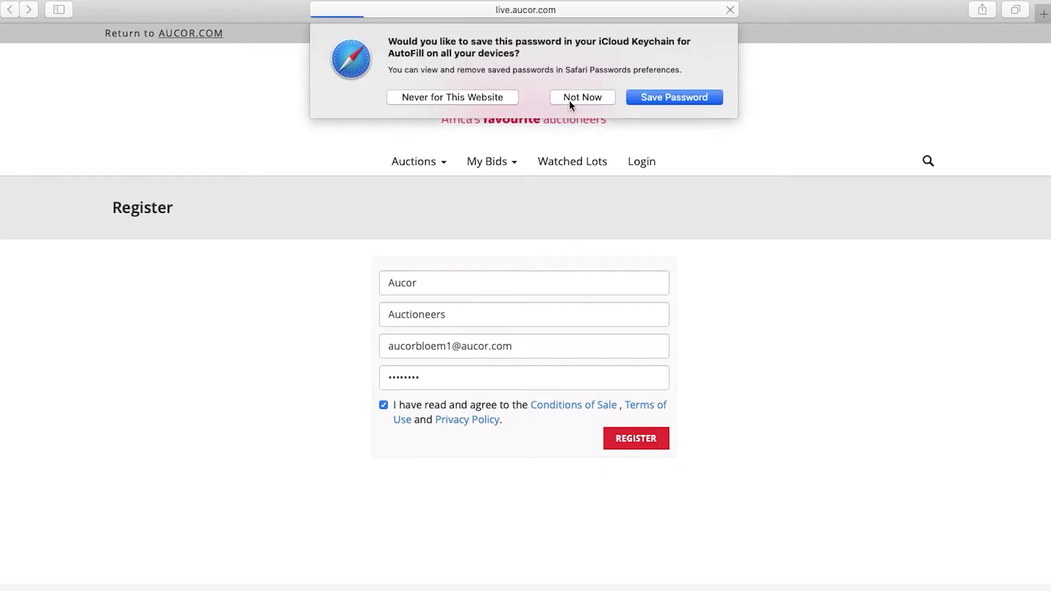
- Dismiss the save-password prompt and open the 67 lots of the Anglo Coal Goedehoop auction
left_click(571, 97)
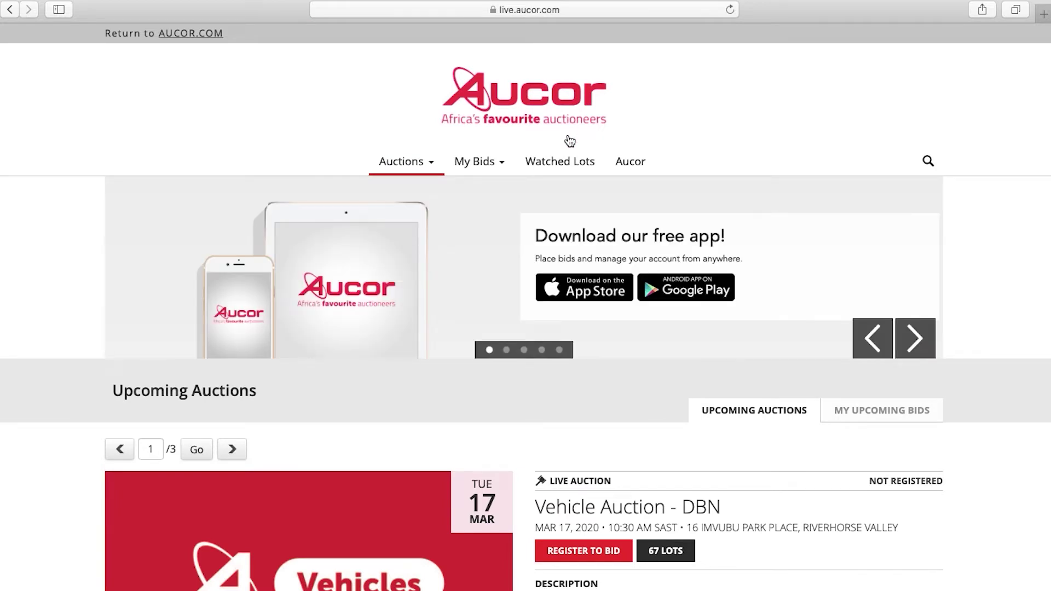
scroll(569, 141, "down", 2)
scroll(570, 141, "down", 4)
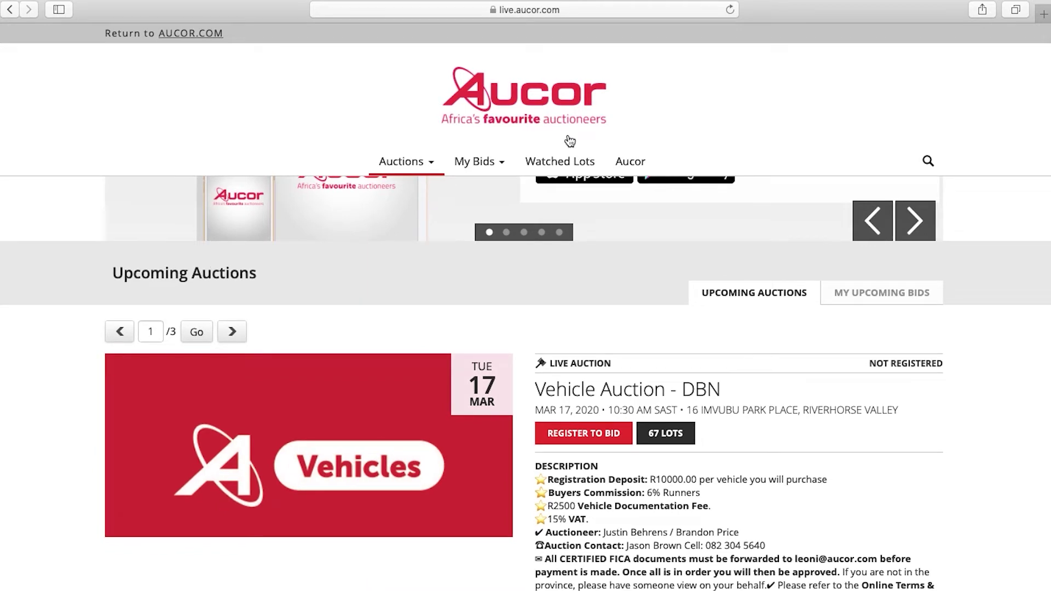
scroll(604, 299, "down", 10)
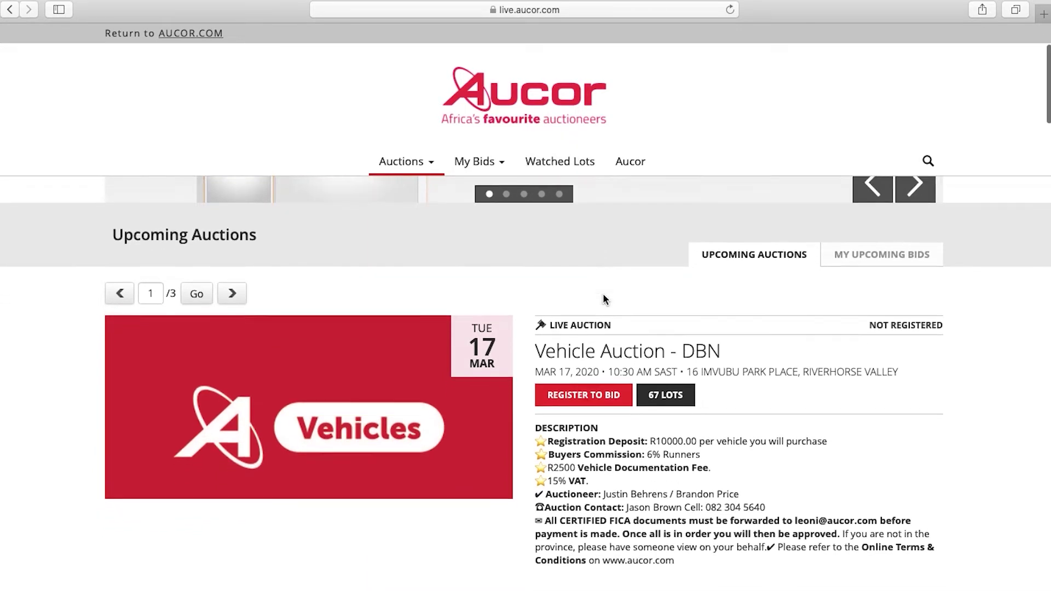
scroll(605, 299, "down", 1)
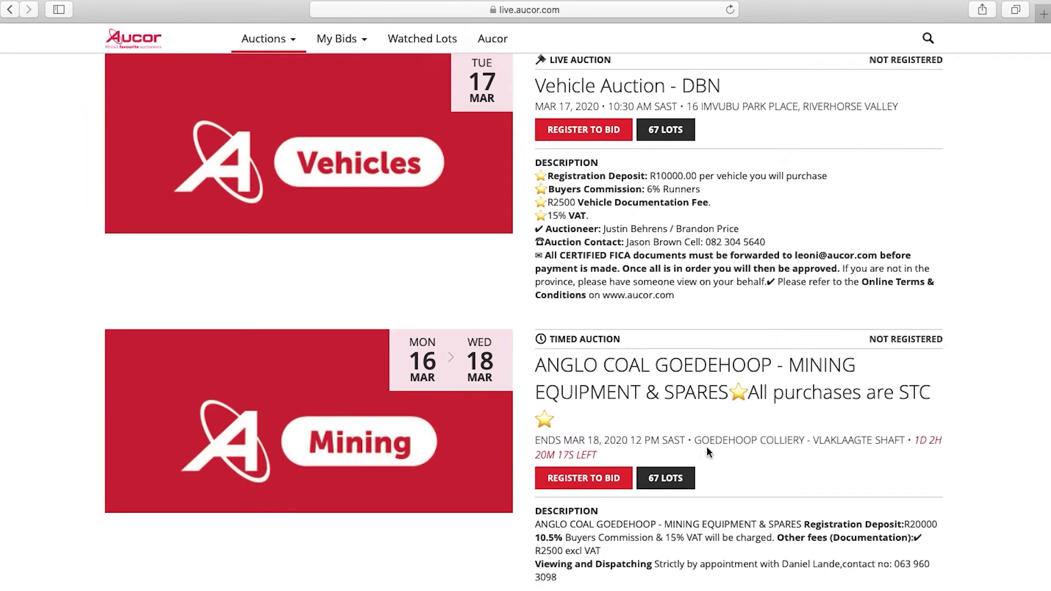
left_click(672, 480)
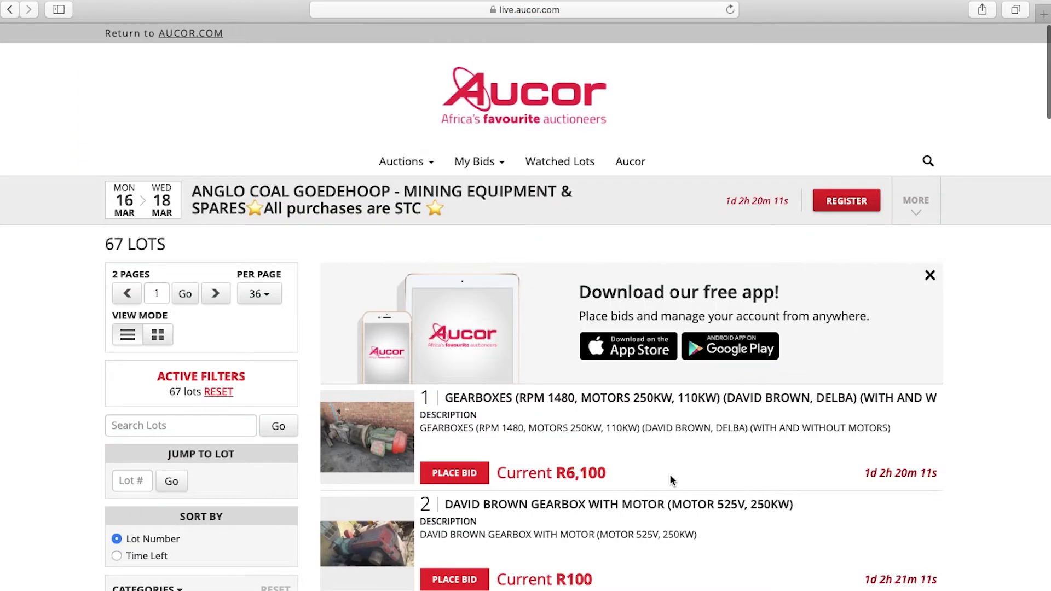
scroll(671, 480, "down", 5)
scroll(672, 480, "down", 7)
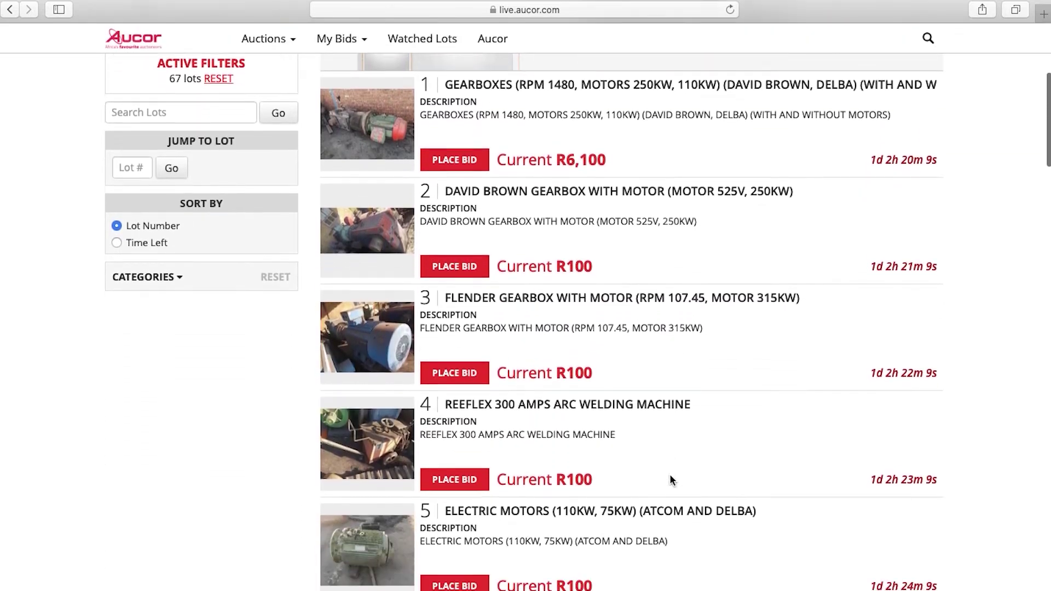
scroll(672, 480, "down", 4)
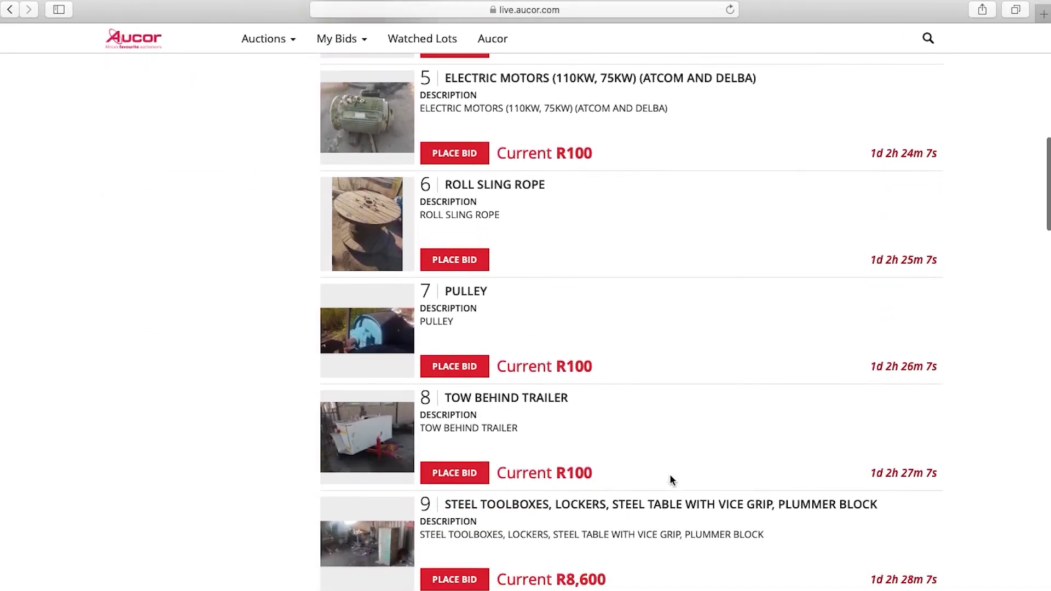
left_click(375, 378)
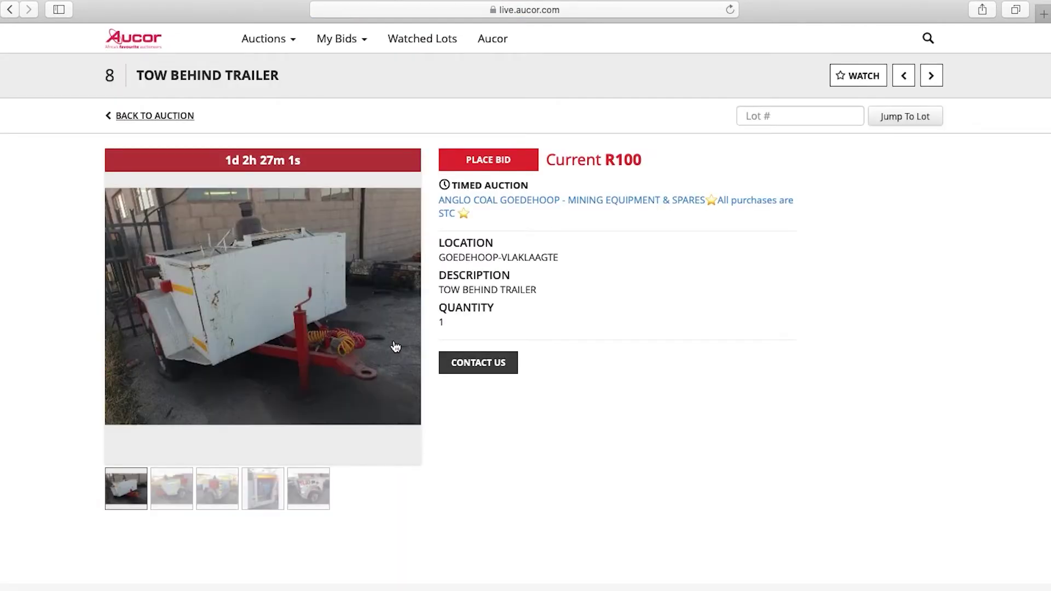
left_click(169, 488)
left_click(217, 487)
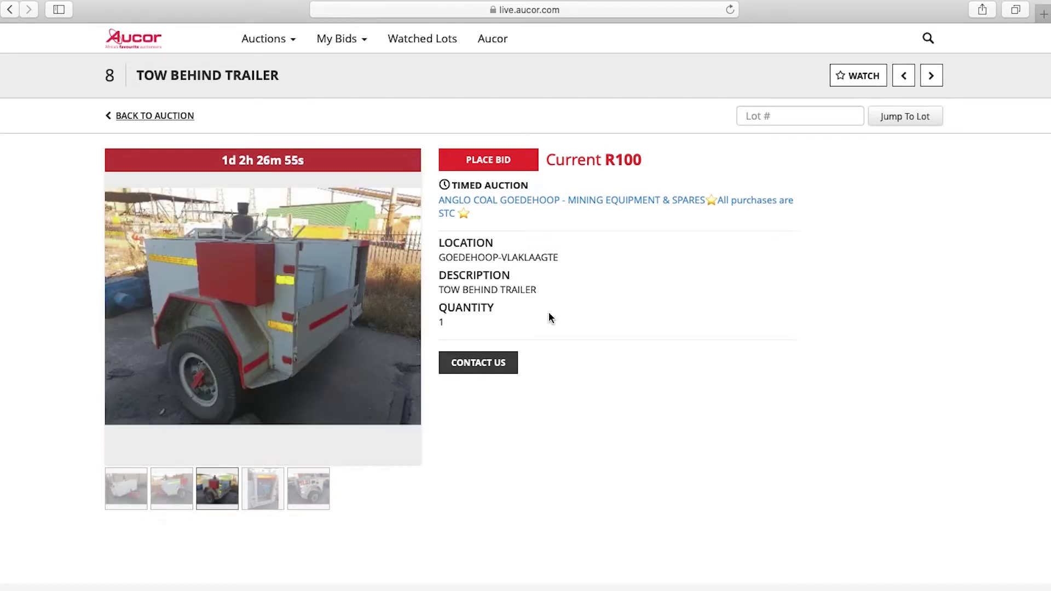
left_click(171, 120)
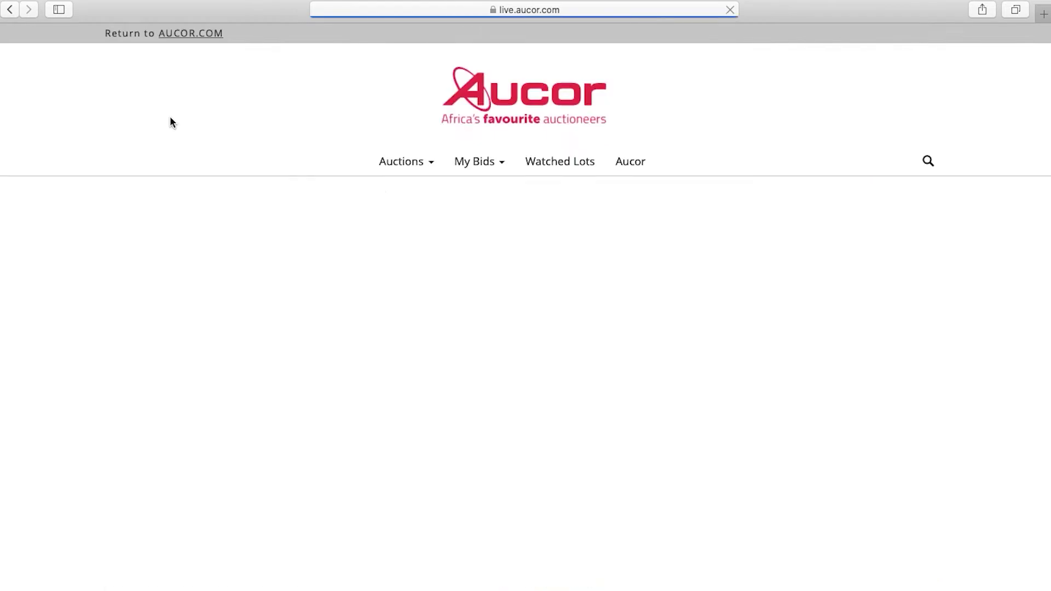
scroll(215, 146, "up", 15)
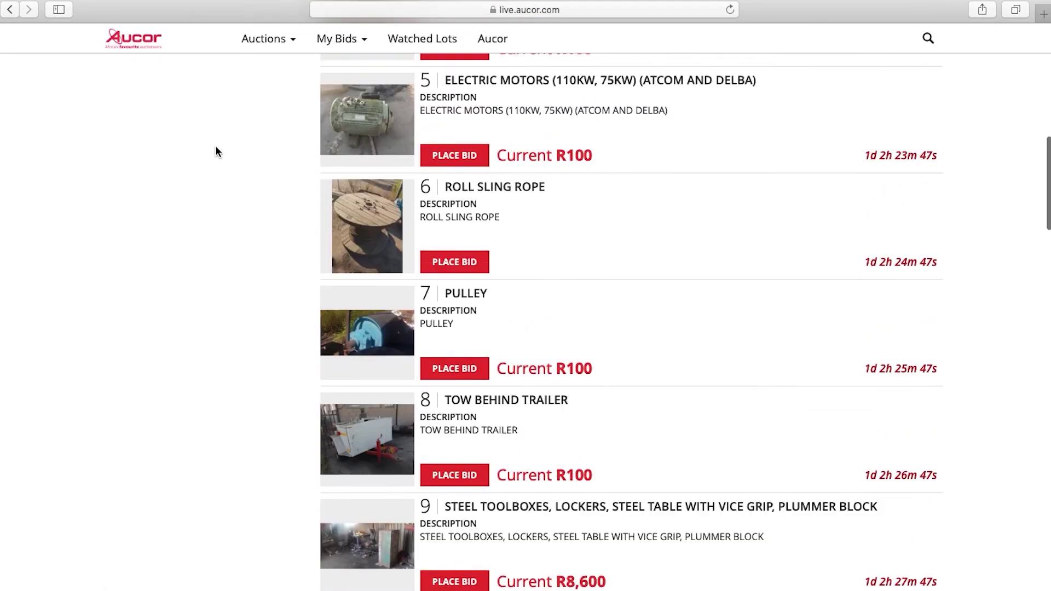
scroll(215, 145, "up", 2)
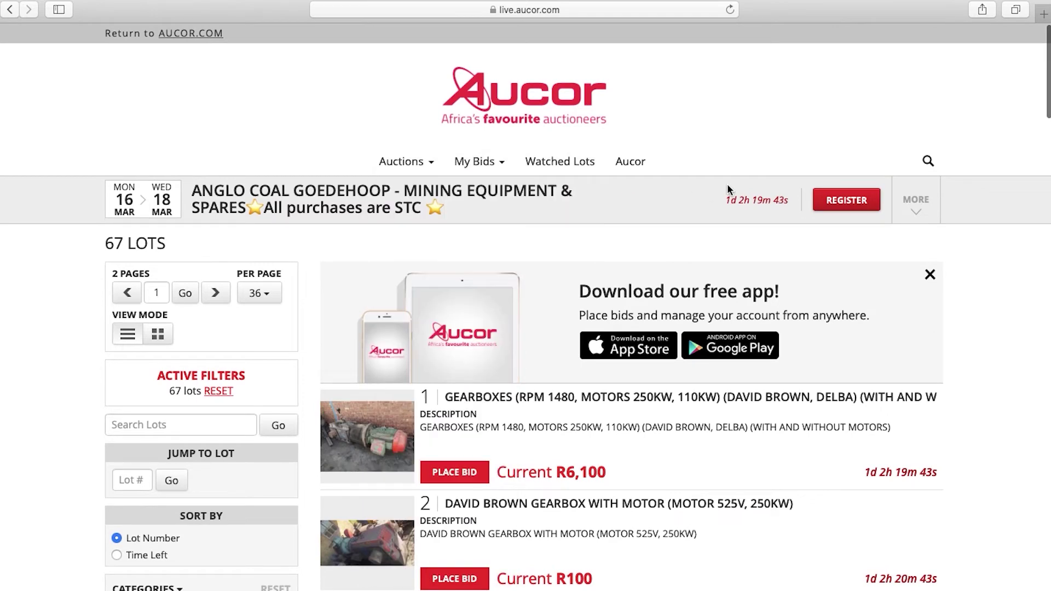
- Start bidder registration for the mining auction and enter the phone number
left_click(847, 207)
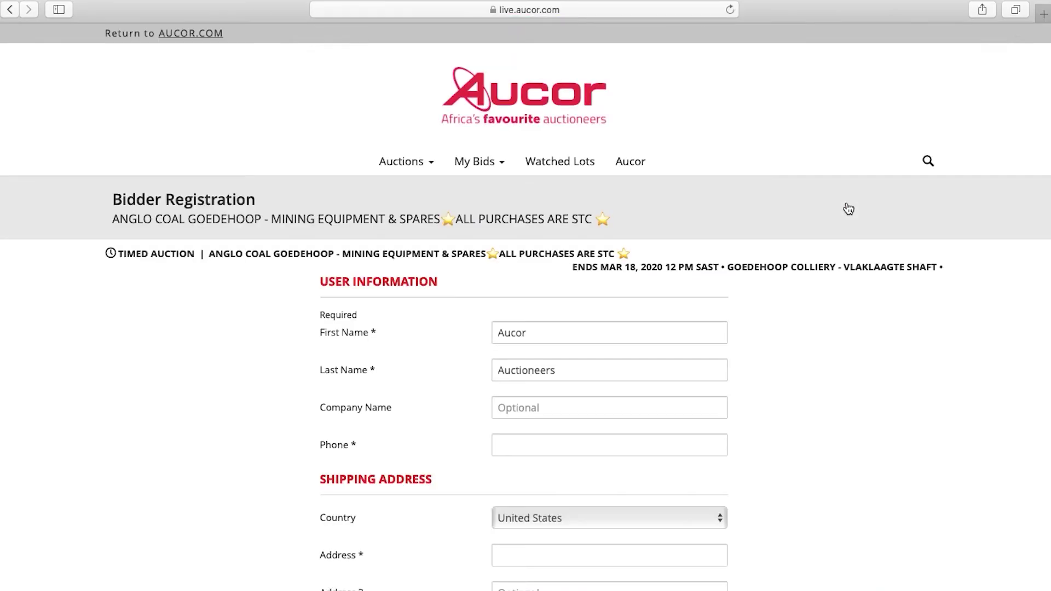
scroll(693, 333, "down", 3)
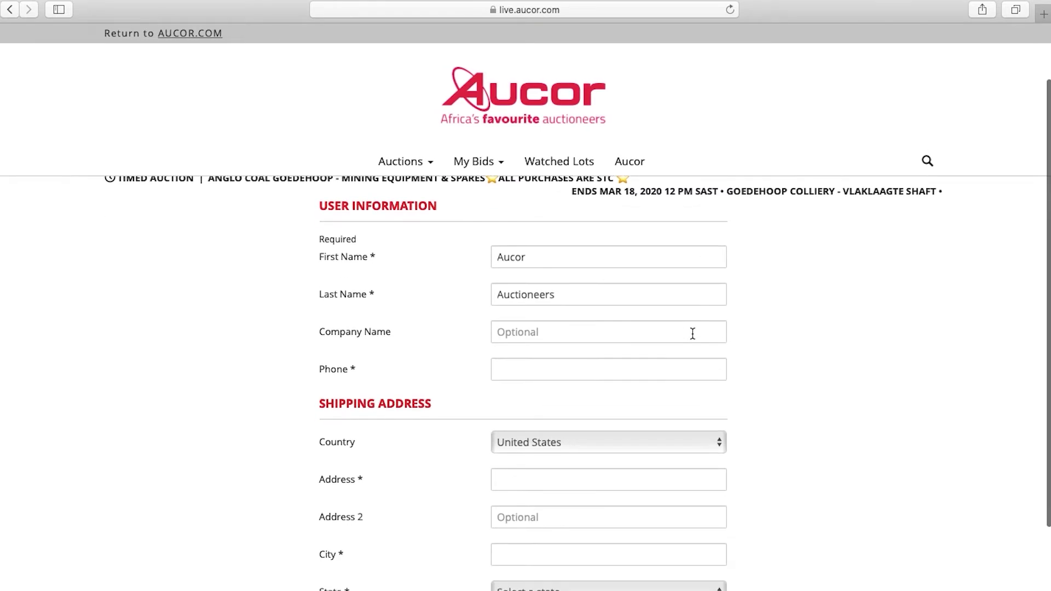
left_click(611, 374)
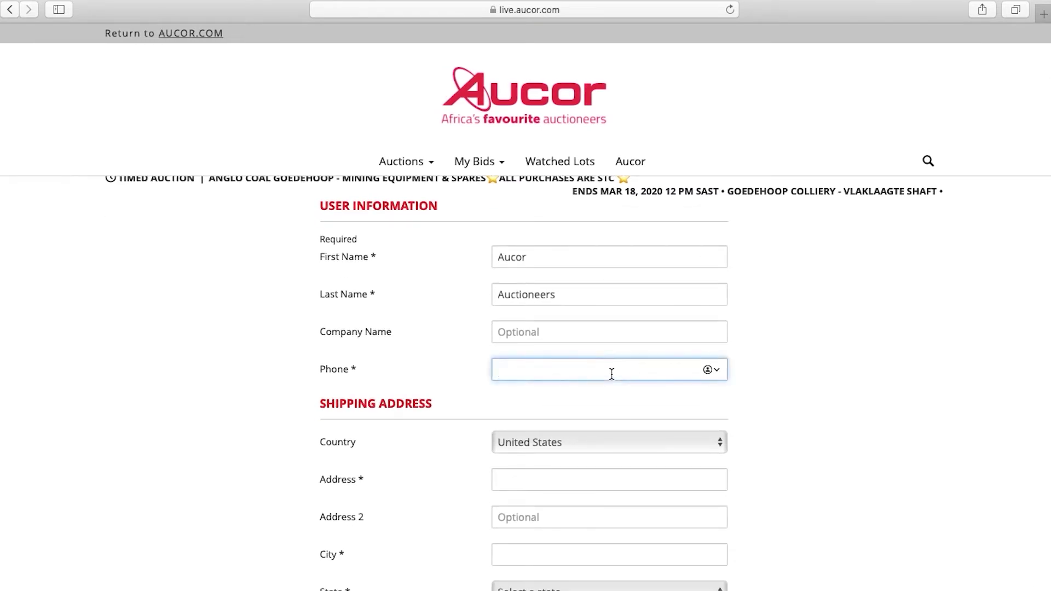
- Choose South Africa as the country and enter both street address lines
scroll(612, 382, "down", 3)
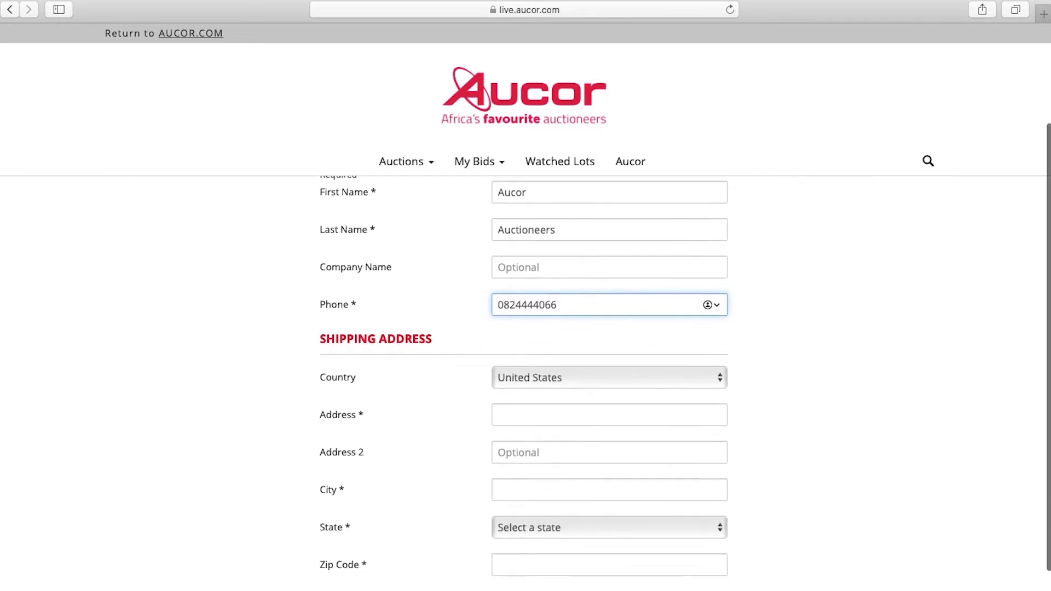
left_click(634, 367)
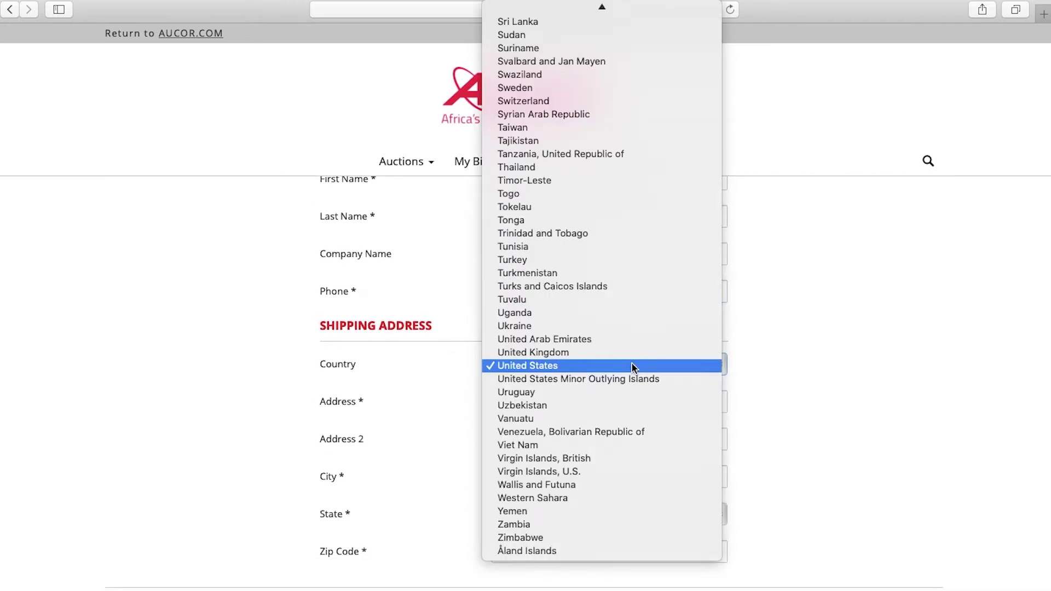
scroll(608, 284, "up", 5)
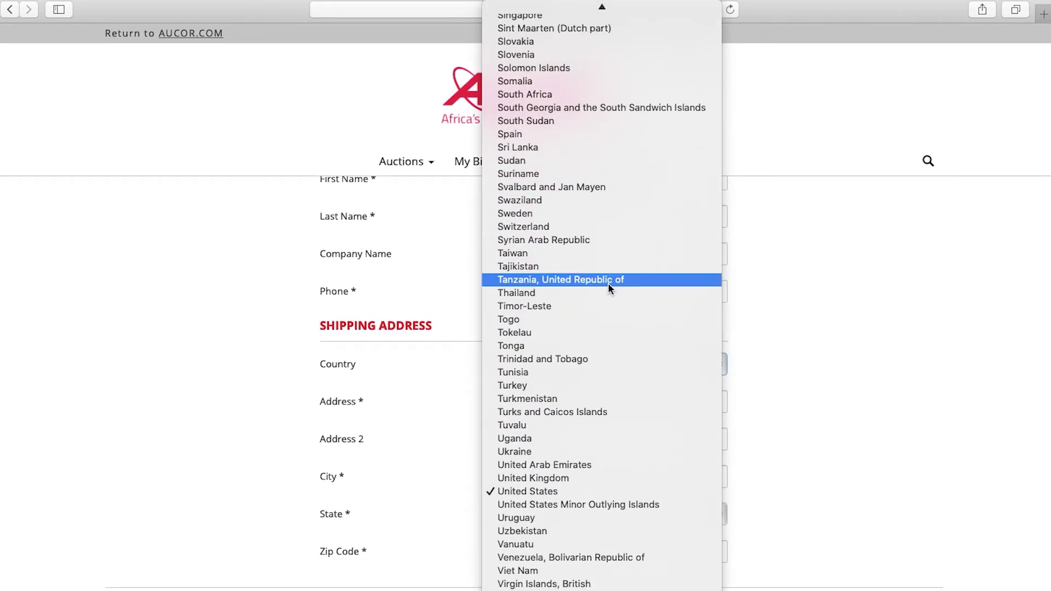
left_click(532, 97)
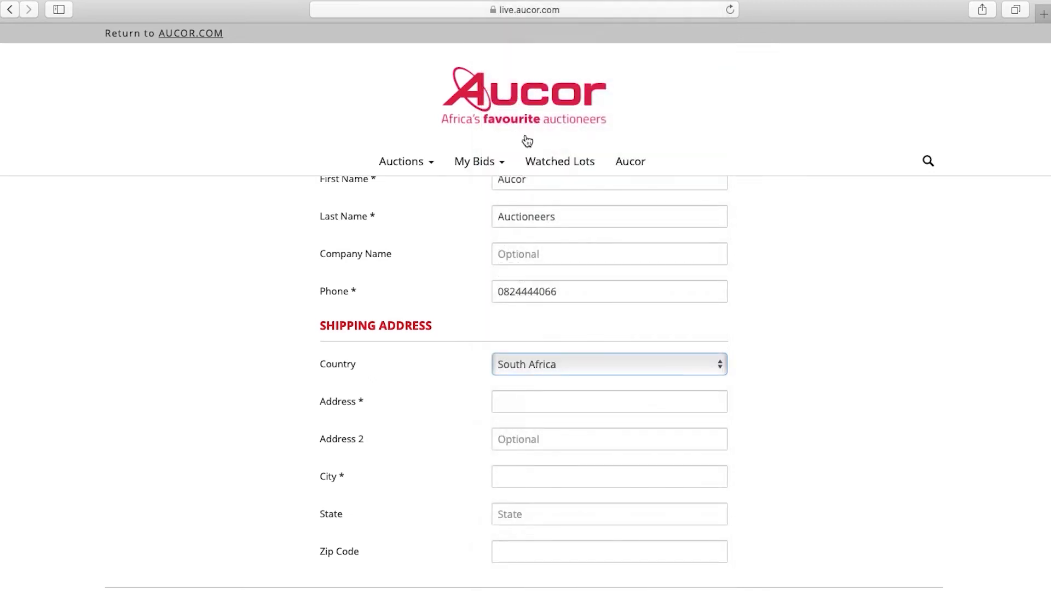
left_click(526, 398)
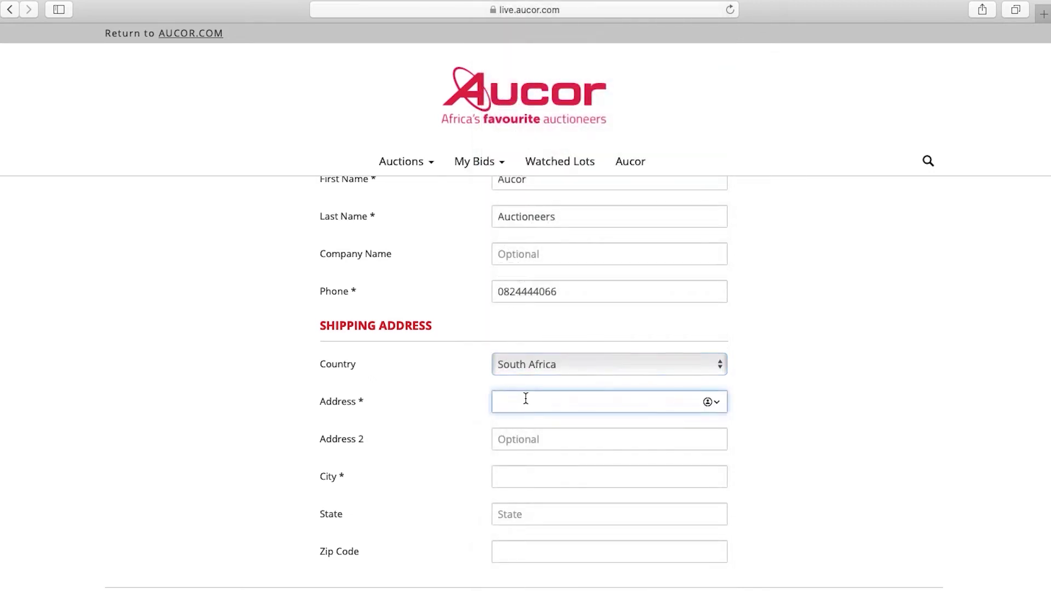
left_click(536, 446)
type("Estoire")
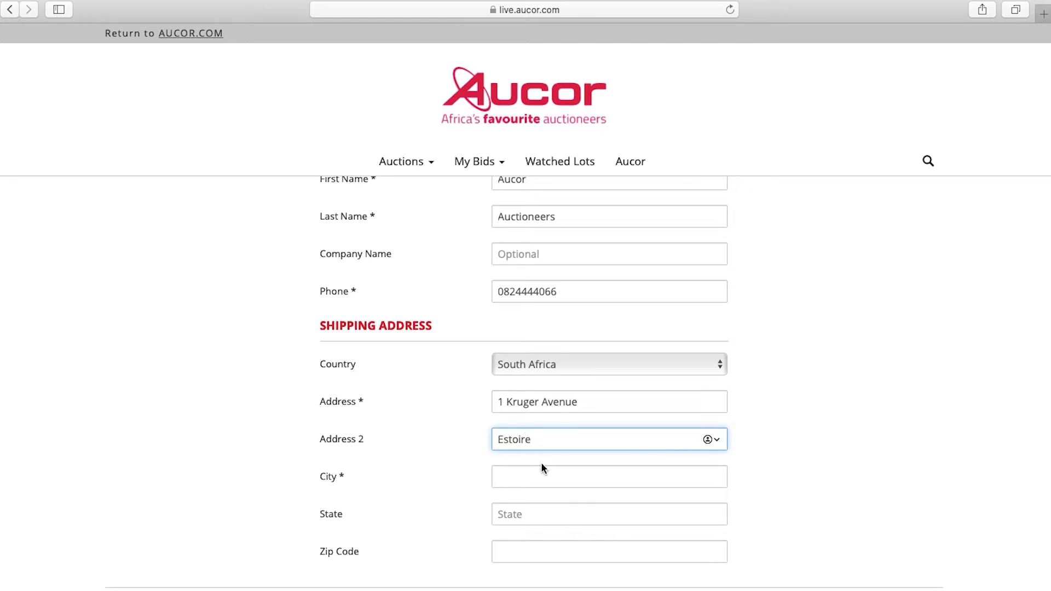
- Enter the city, state and zip code, then accept the terms and 18-or-older confirmation
left_click(544, 472)
type("Bloemfontein")
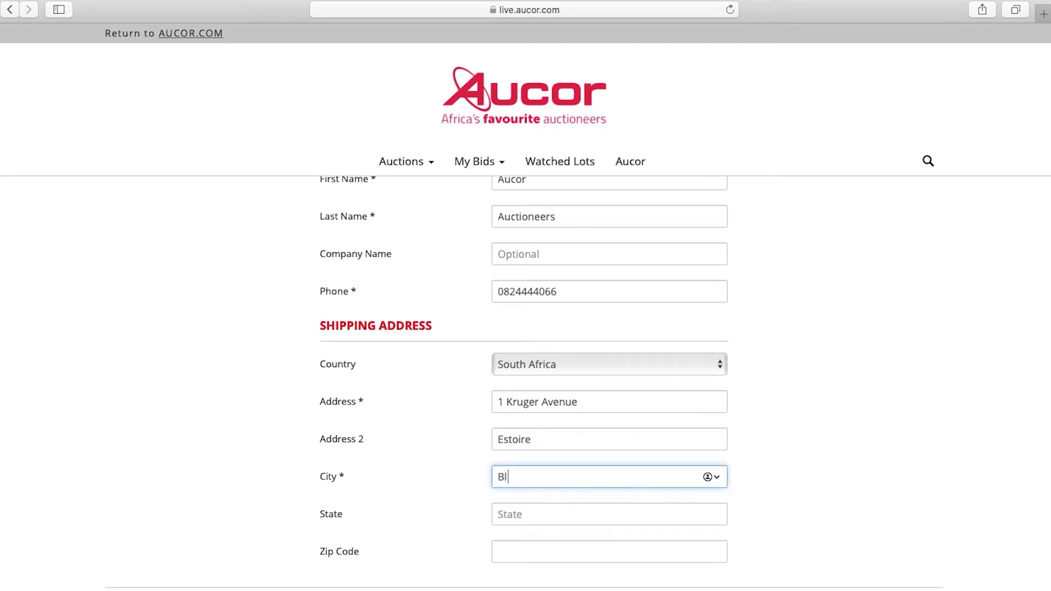
left_click(550, 506)
type("Fre")
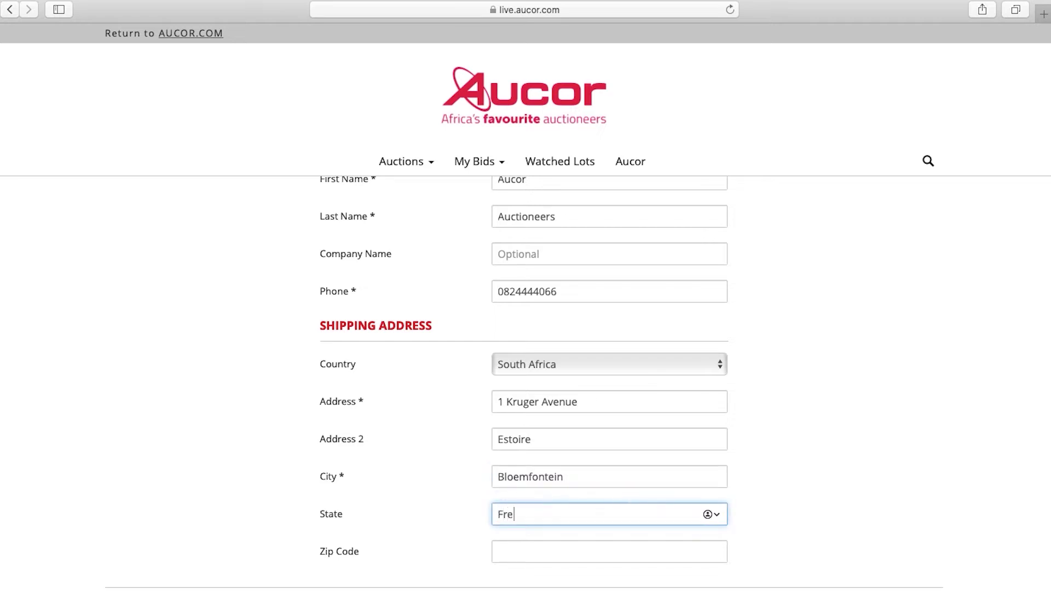
type("e State")
left_click(549, 549)
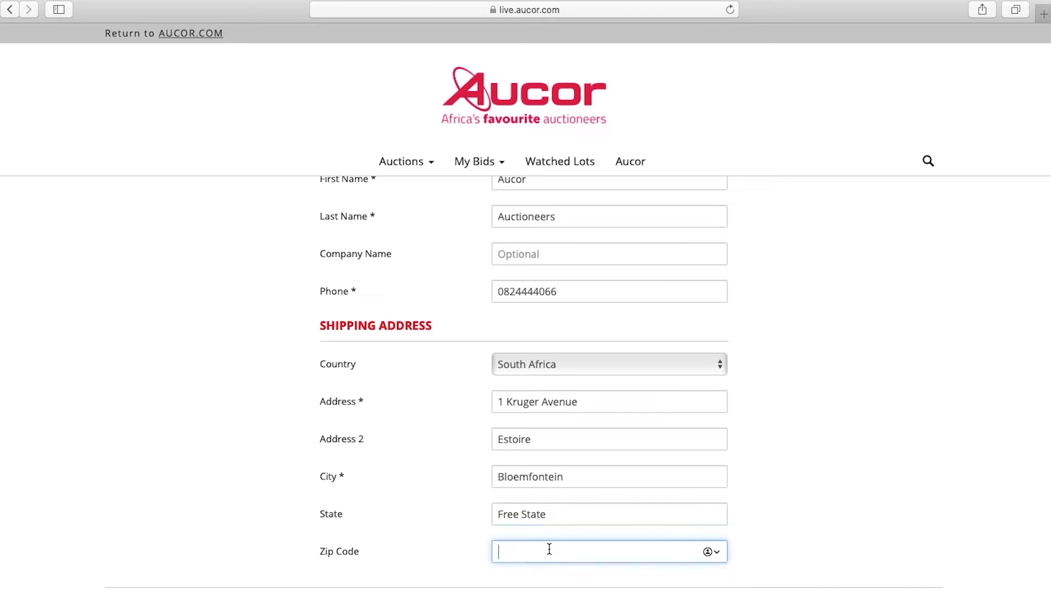
type("9301")
scroll(502, 575, "down", 4)
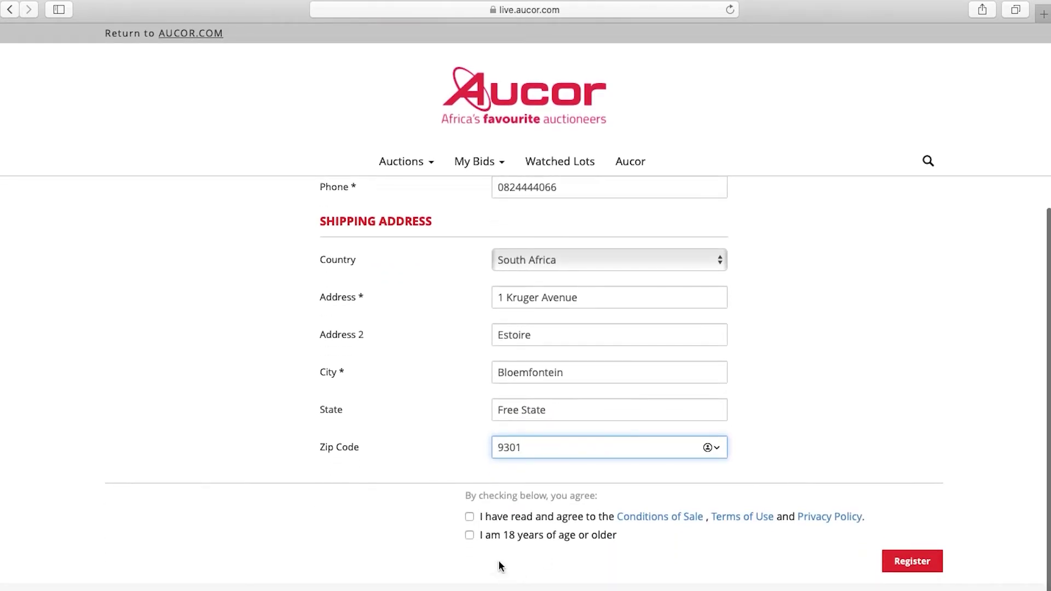
left_click(469, 517)
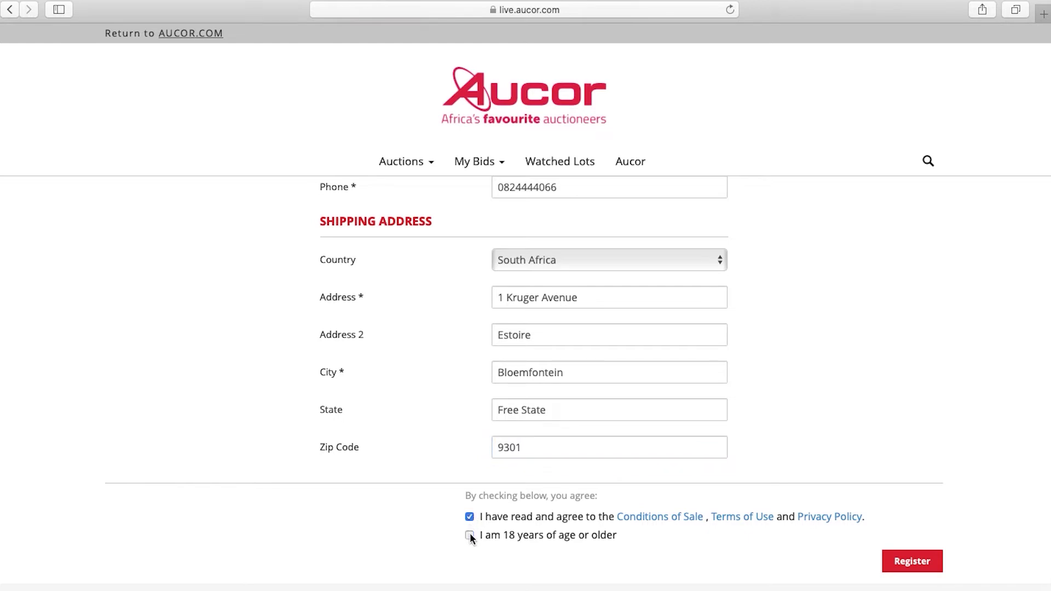
left_click(469, 534)
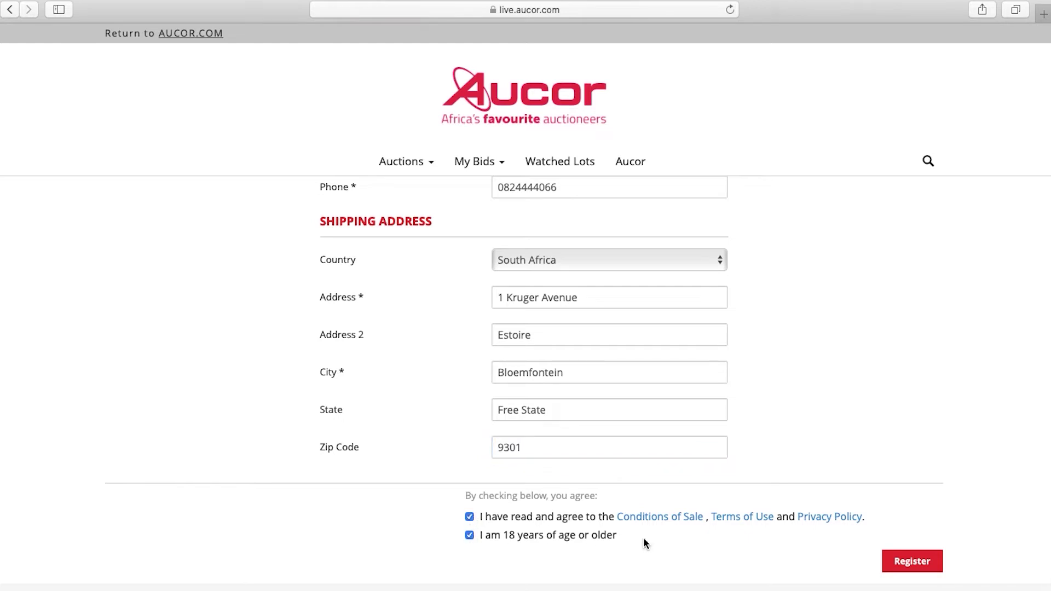
- Submit the bid registration, check the REGISTRATION PENDING banner, and return to the home page
left_click(900, 560)
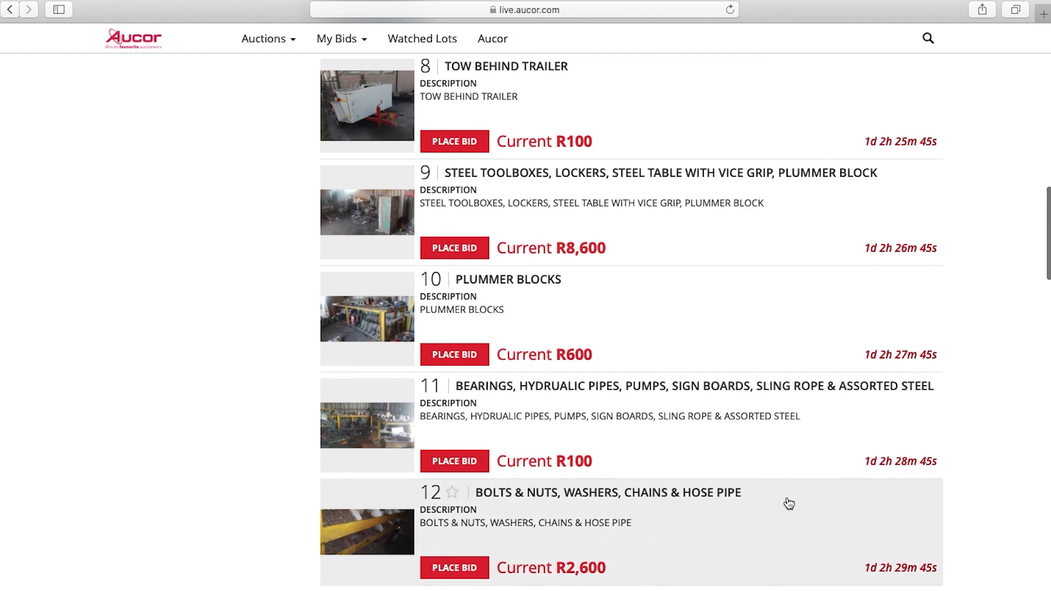
scroll(710, 443, "up", 10)
scroll(709, 444, "up", 10)
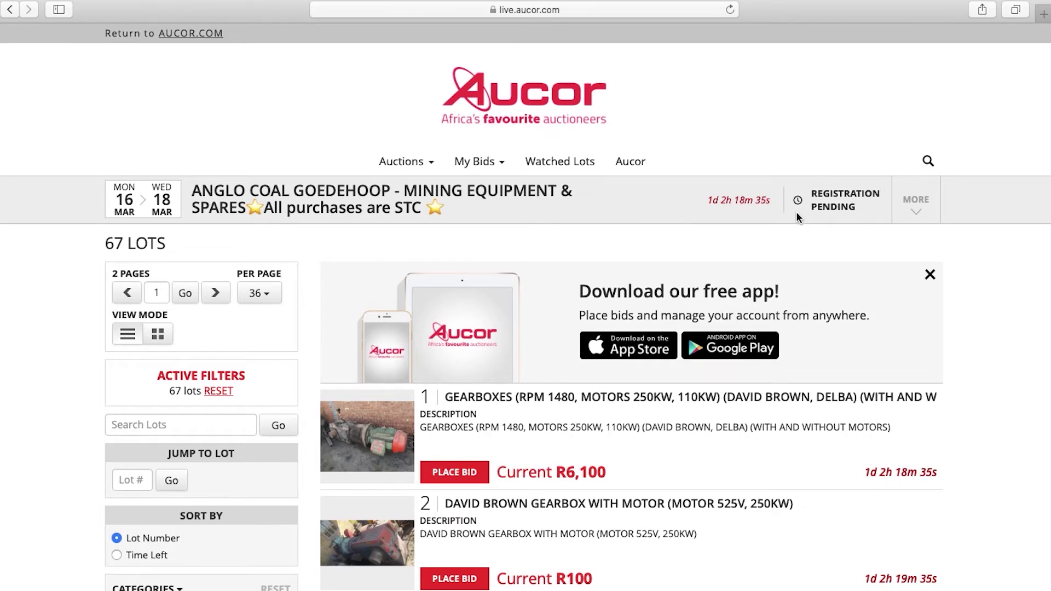
left_click(536, 119)
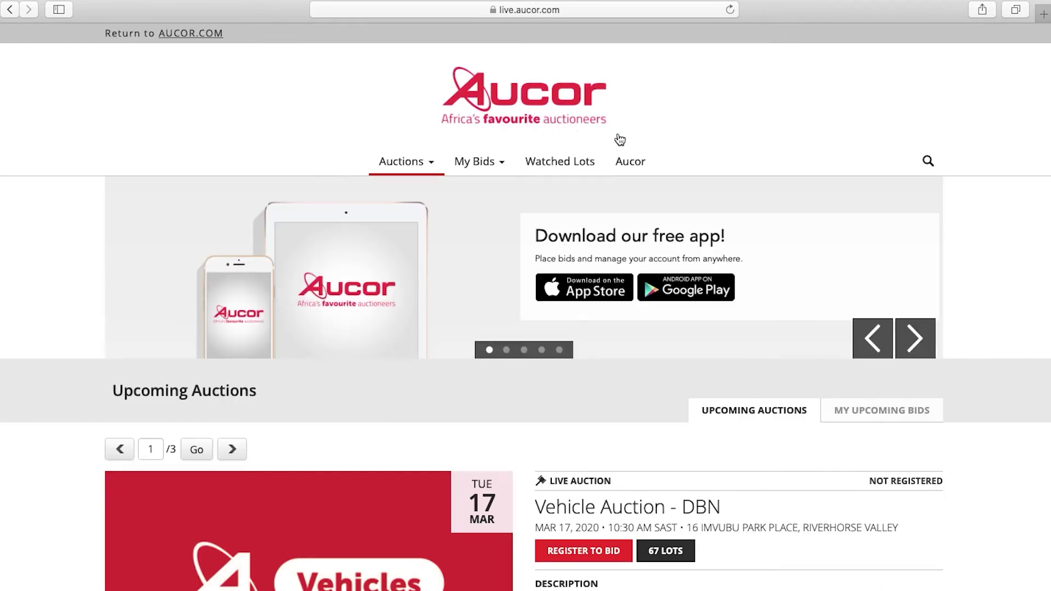
- Open My Profile and re-save the User Information section unchanged
left_click(634, 165)
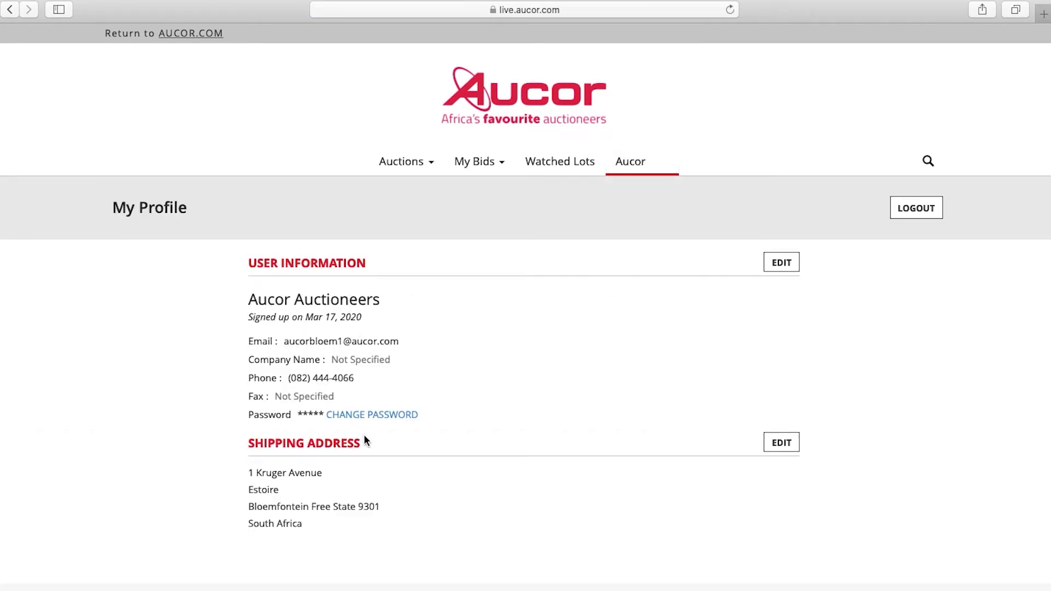
left_click(782, 263)
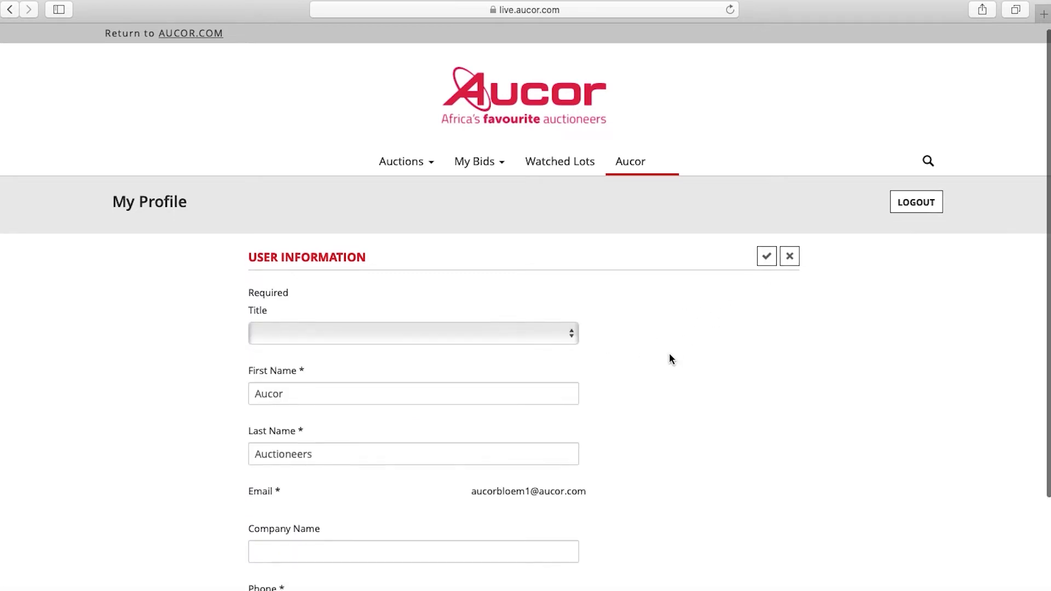
scroll(672, 359, "down", 3)
scroll(670, 357, "up", 3)
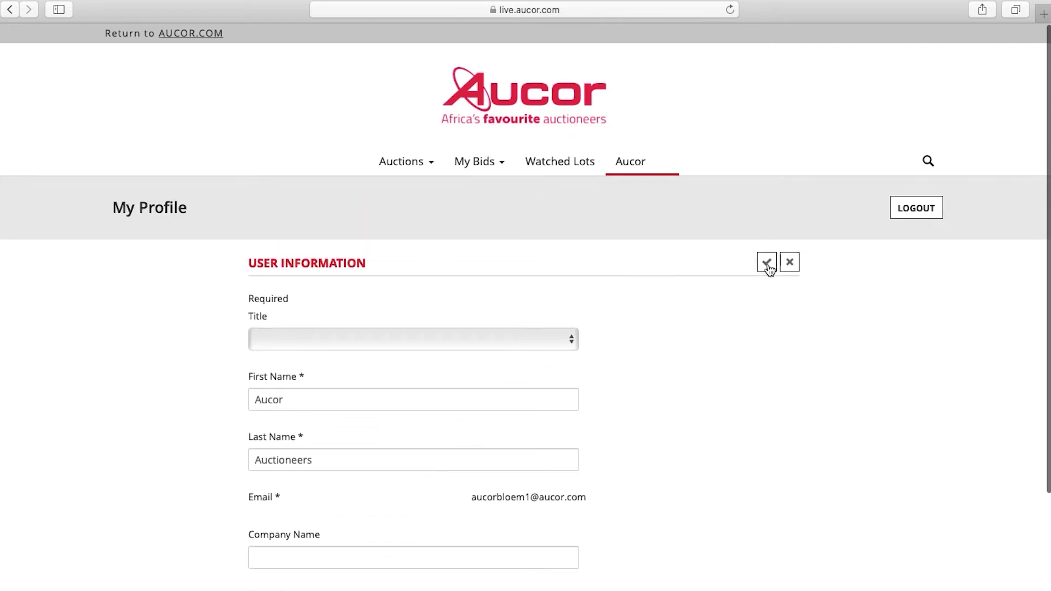
left_click(771, 264)
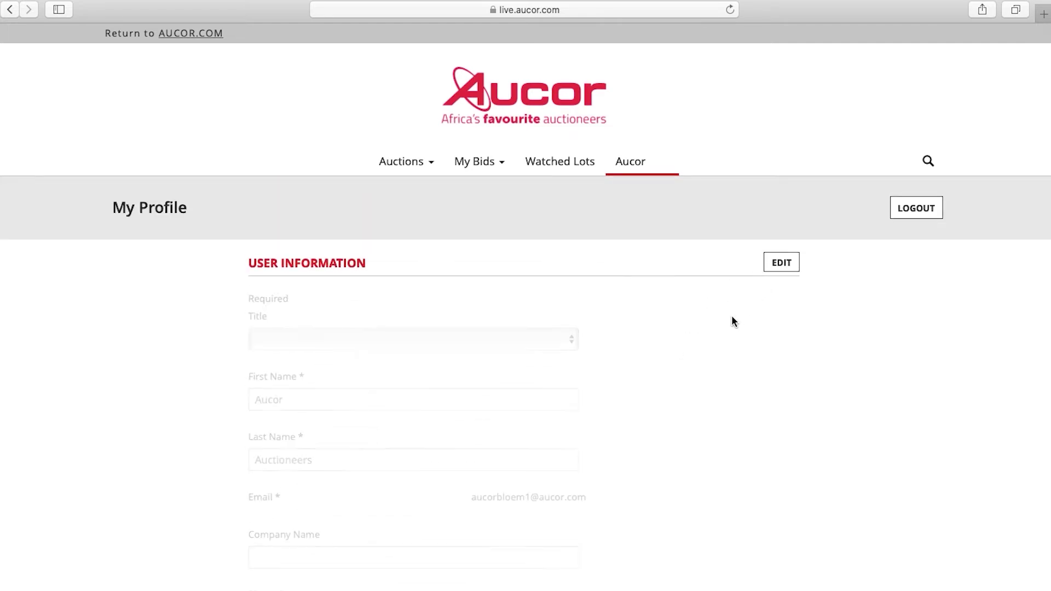
- Edit the Shipping Address section and save it unchanged
left_click(780, 444)
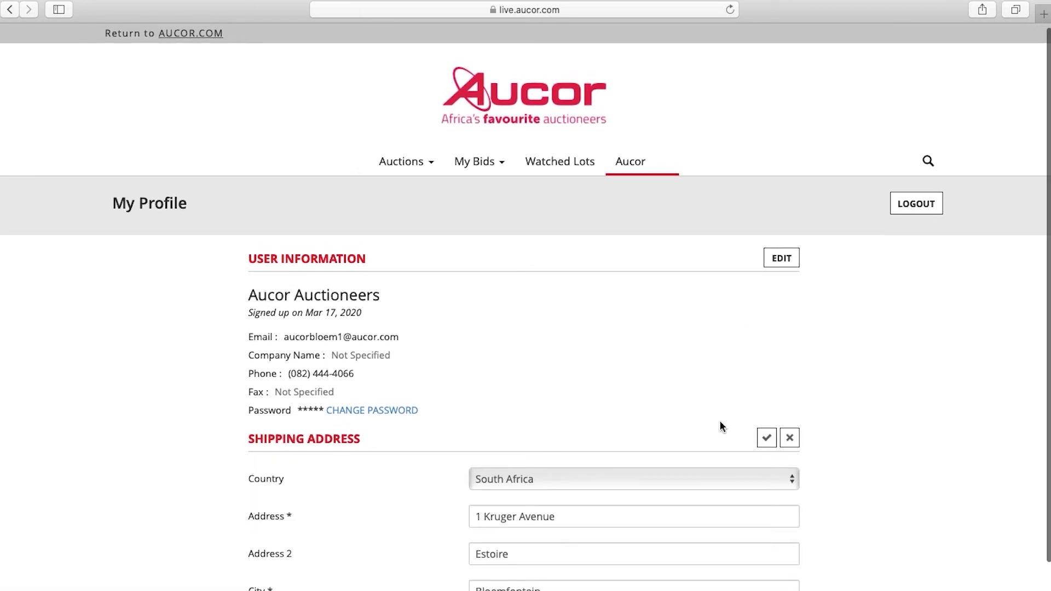
scroll(720, 426, "down", 3)
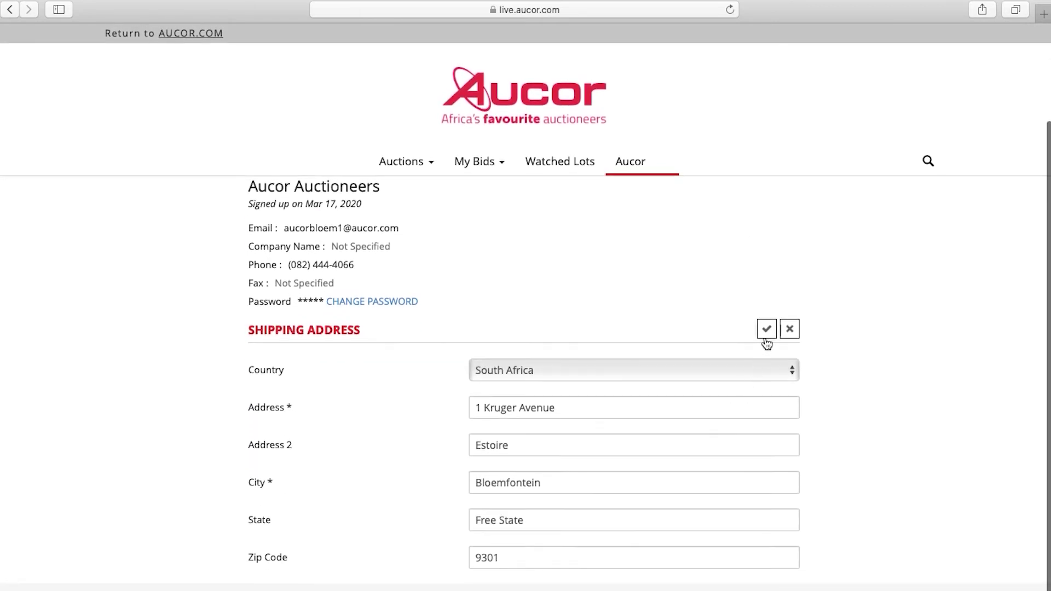
left_click(765, 332)
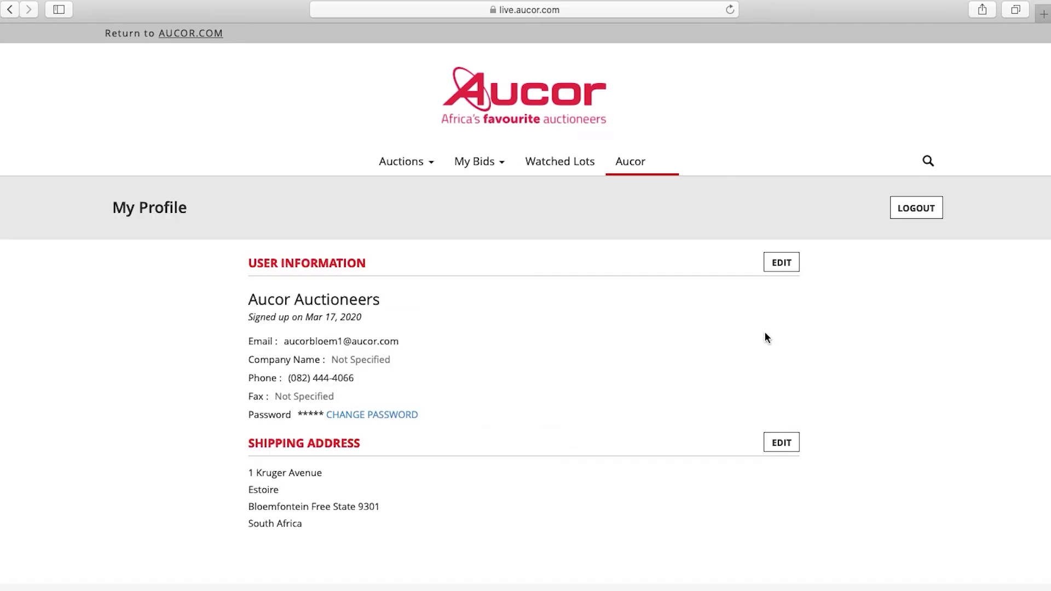
- Log out of the website and open Login from the iPhone app's menu
left_click(907, 215)
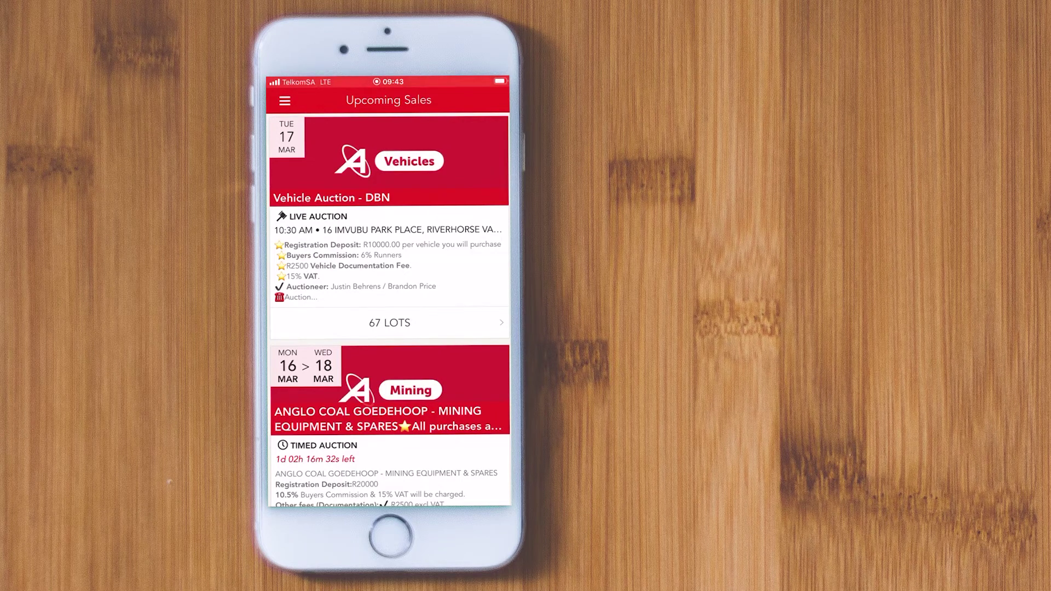
left_click(285, 100)
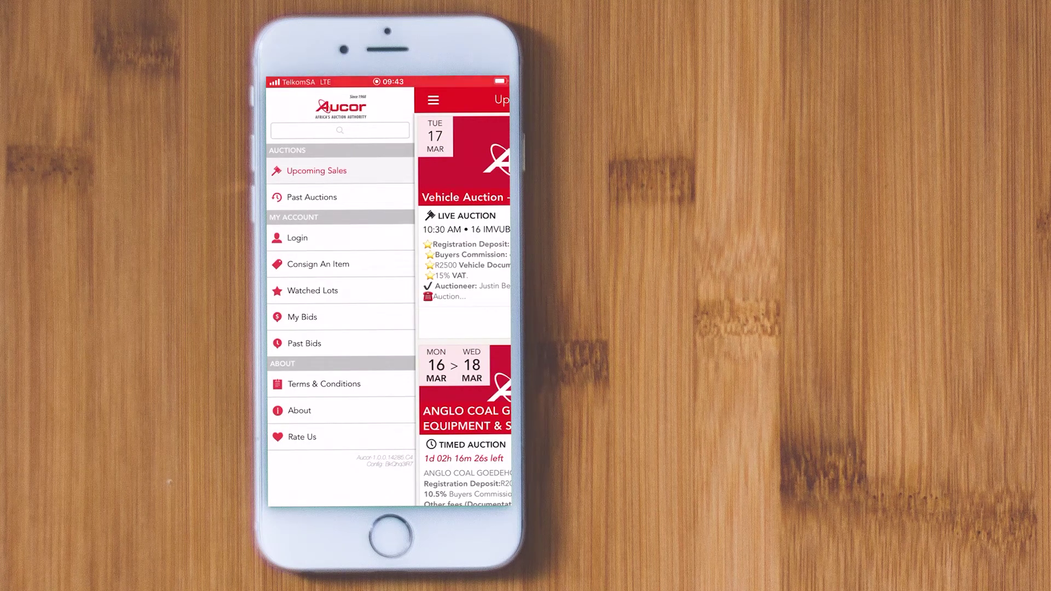
left_click(297, 237)
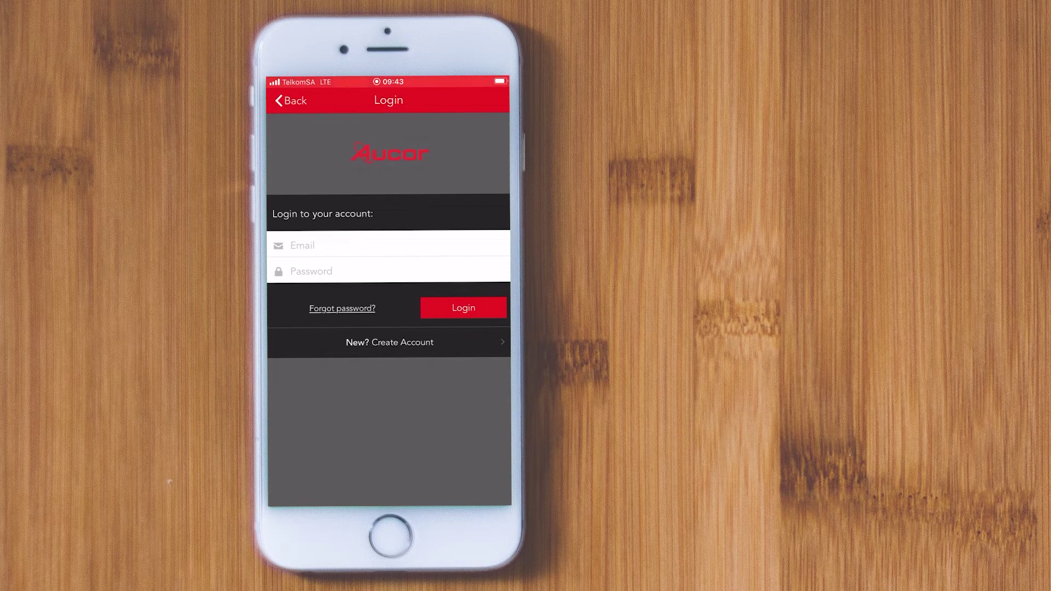
- Open Create Account in the app and enter the first name, last name and e-mail address
left_click(390, 342)
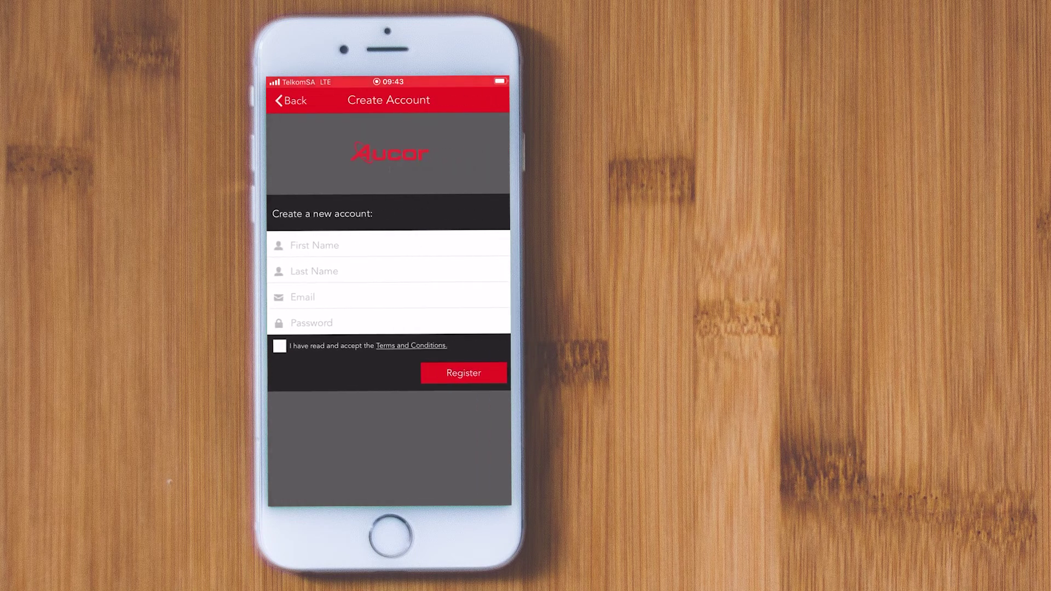
left_click(315, 245)
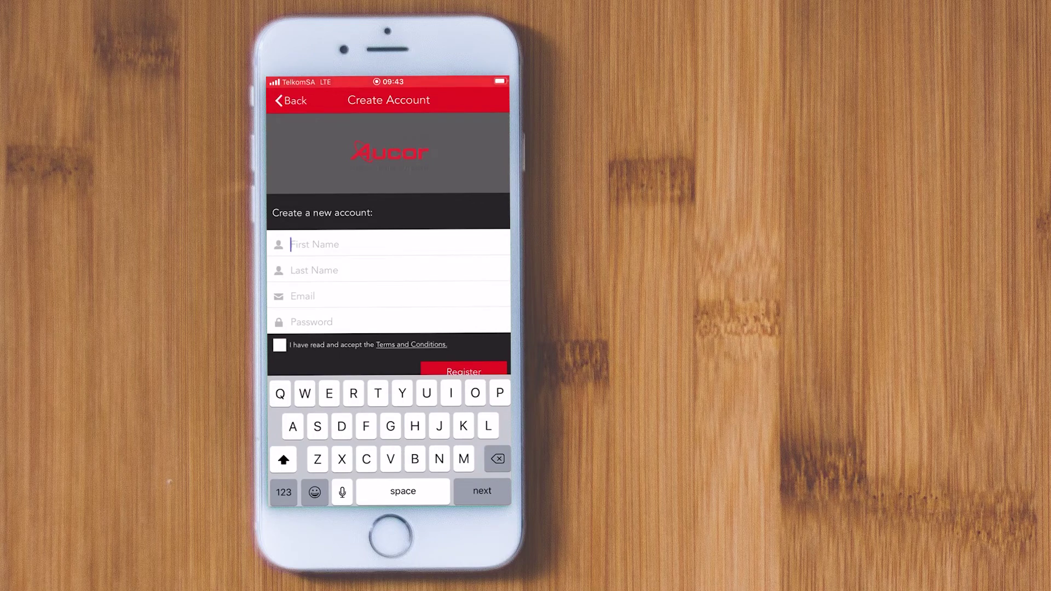
type("Aucor")
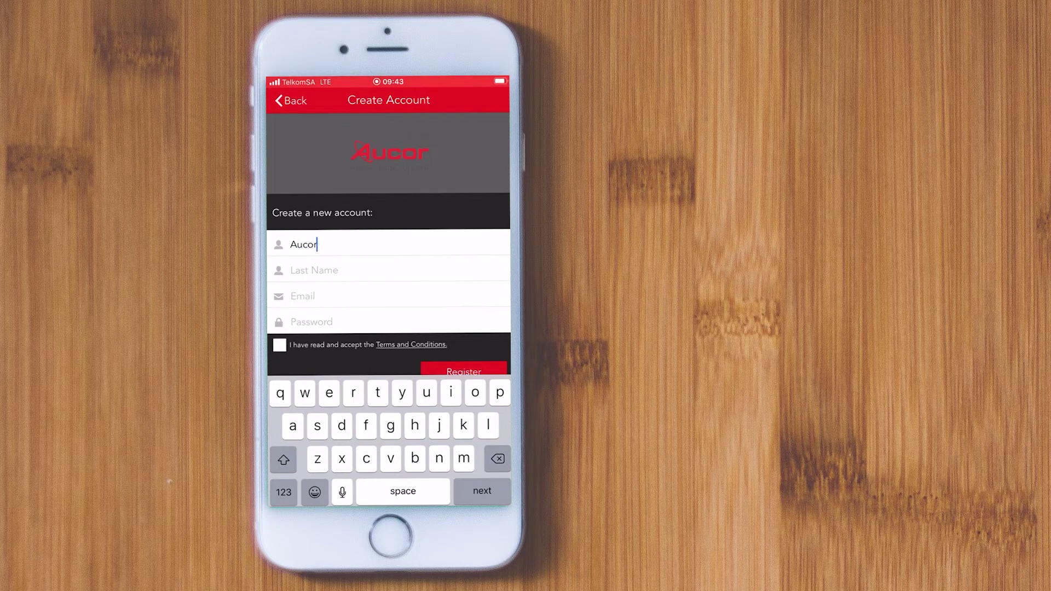
key("Return")
type("Auc")
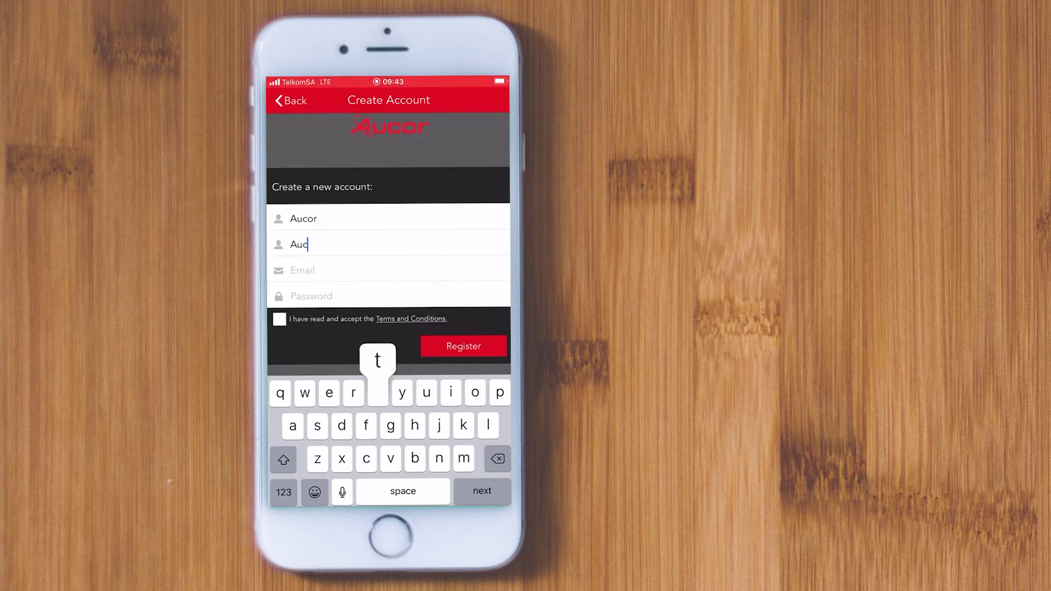
type("tioneers")
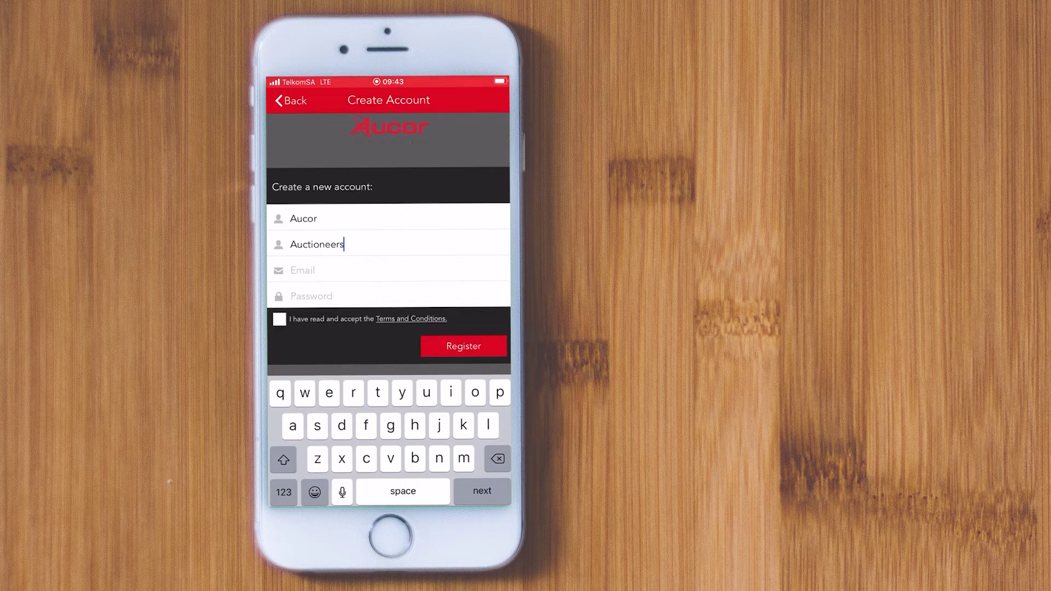
key("Return")
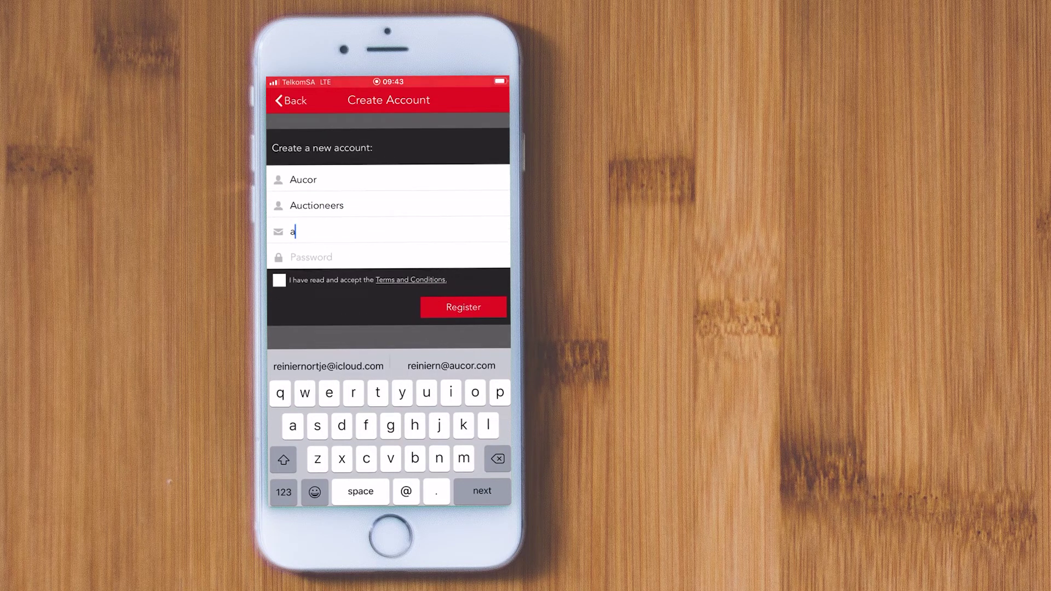
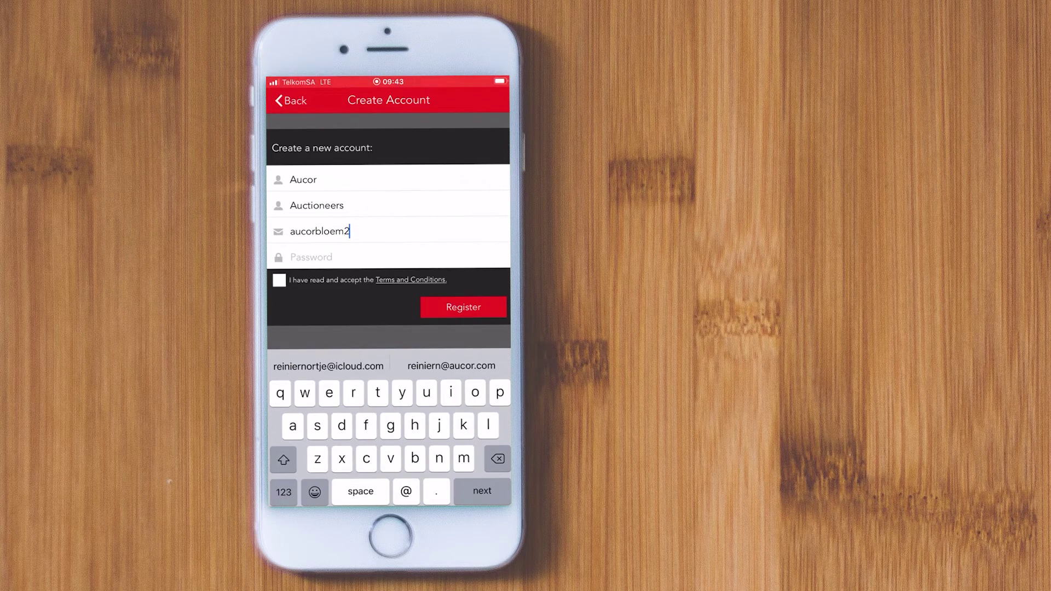
key("Return")
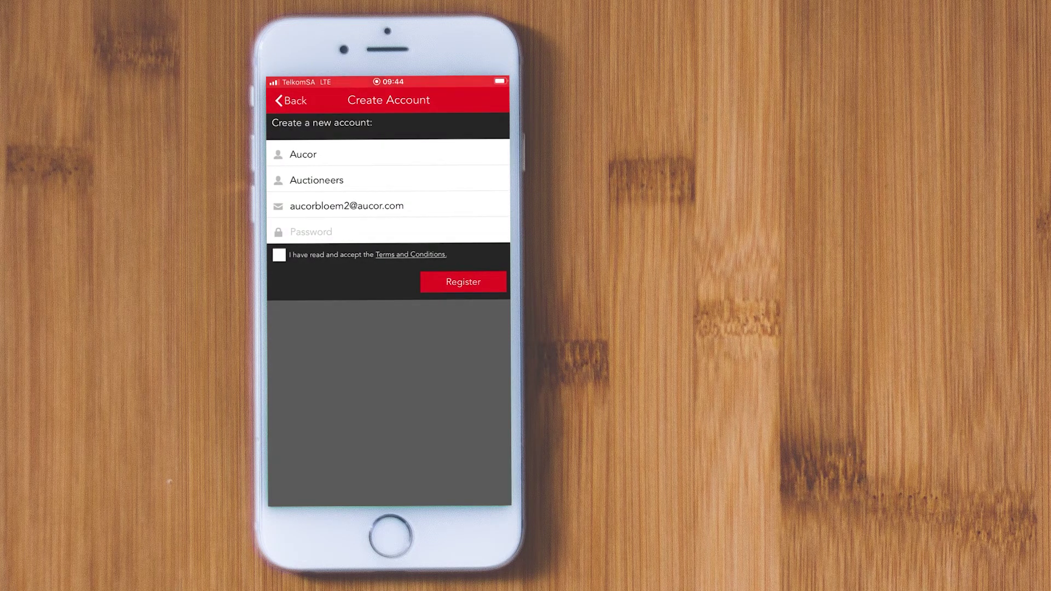
- Enter the password, accept the terms and register the new app account
left_click(329, 231)
left_click(279, 255)
left_click(463, 282)
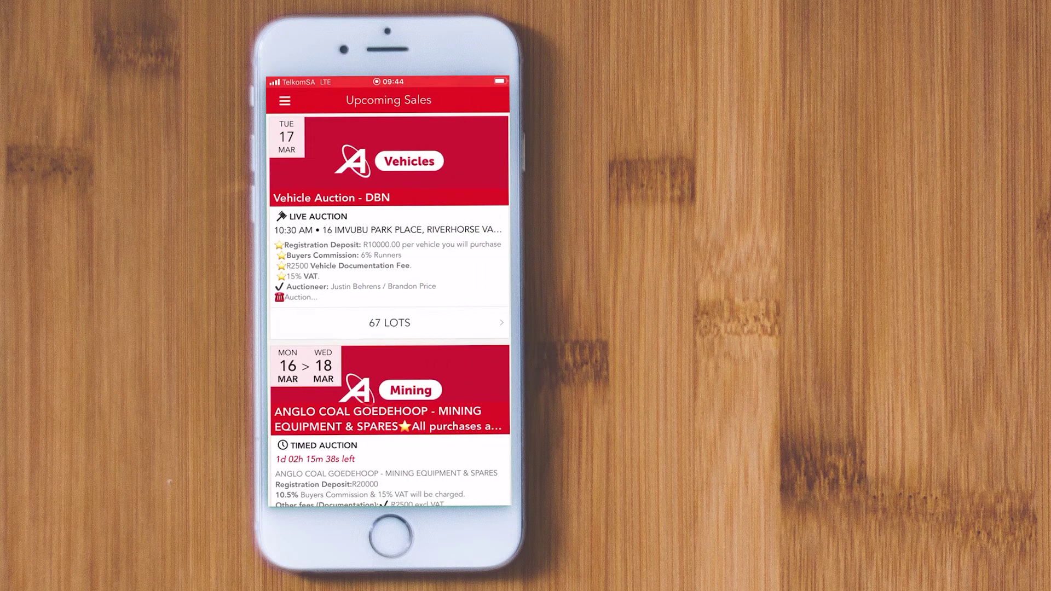
- Open the mining auction's 67 lots and start Register to Bid
scroll(389, 310, "down", 3)
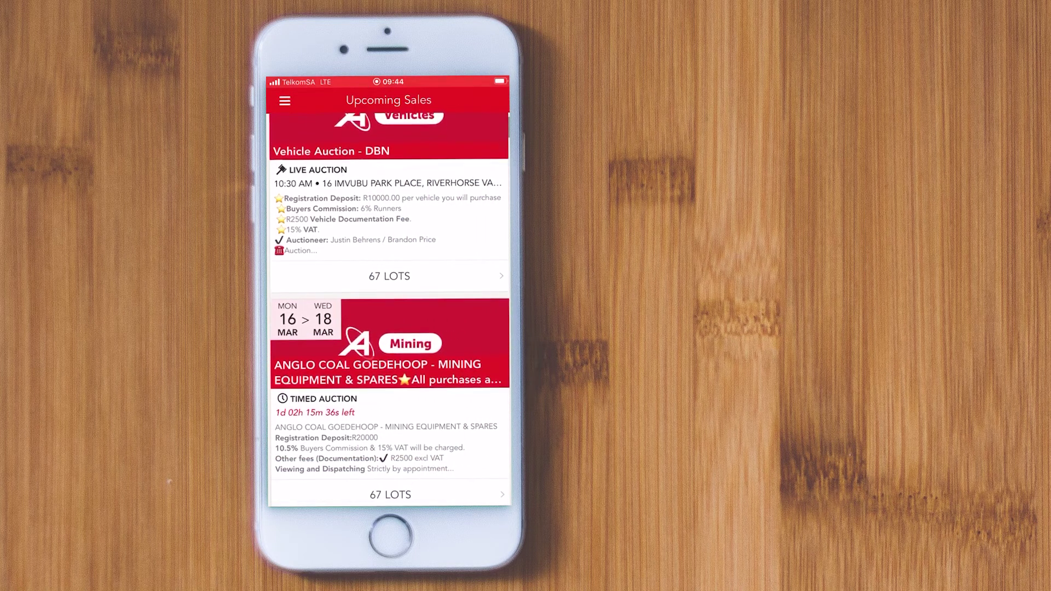
scroll(389, 310, "down", 1)
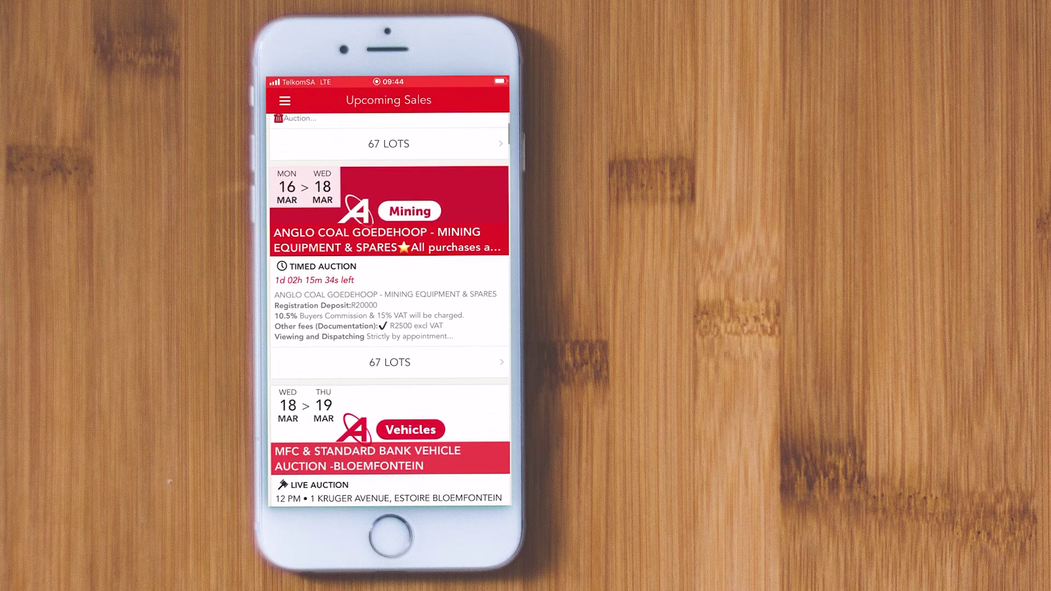
left_click(390, 363)
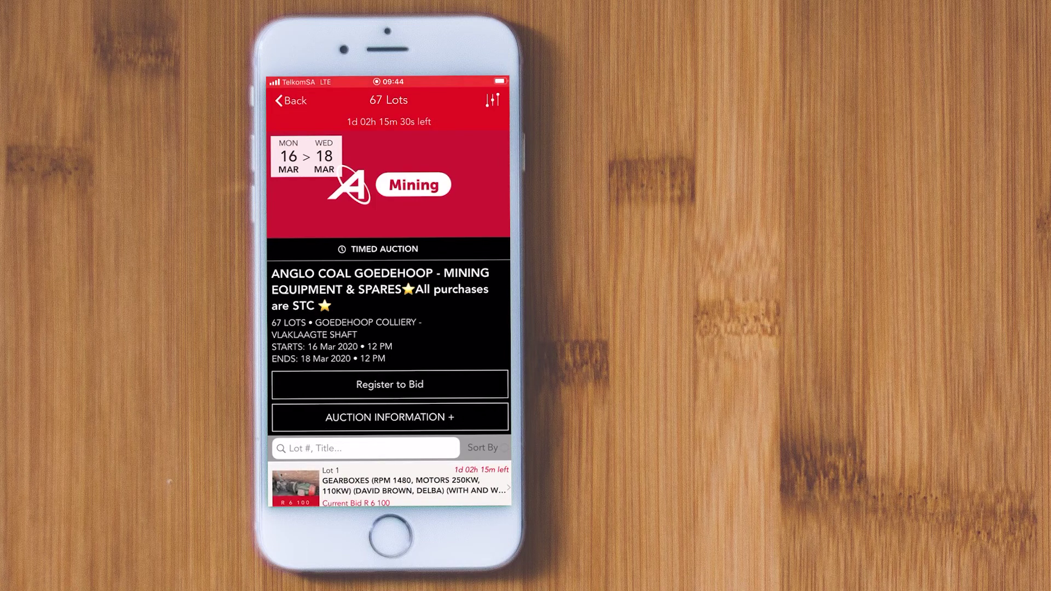
scroll(389, 317, "down", 5)
scroll(390, 317, "up", 4)
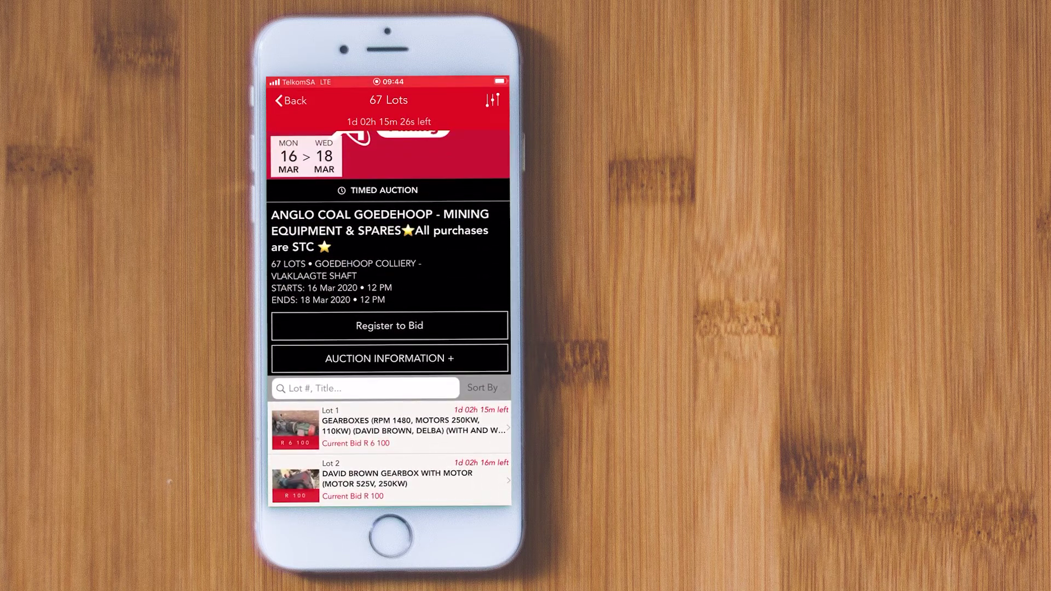
left_click(389, 325)
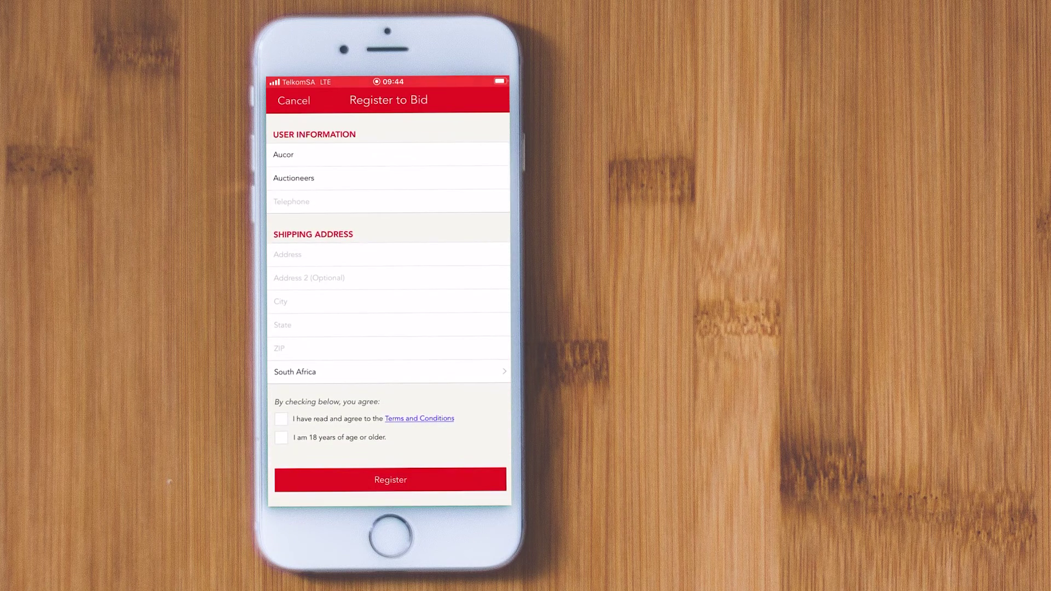
- Enter the telephone number, both street address lines and the city
left_click(291, 202)
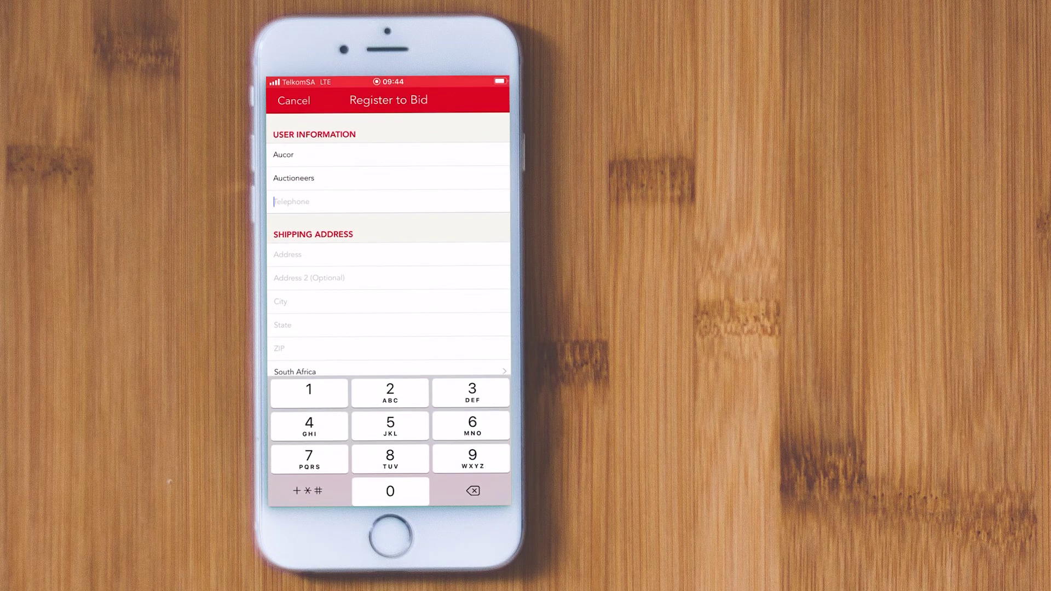
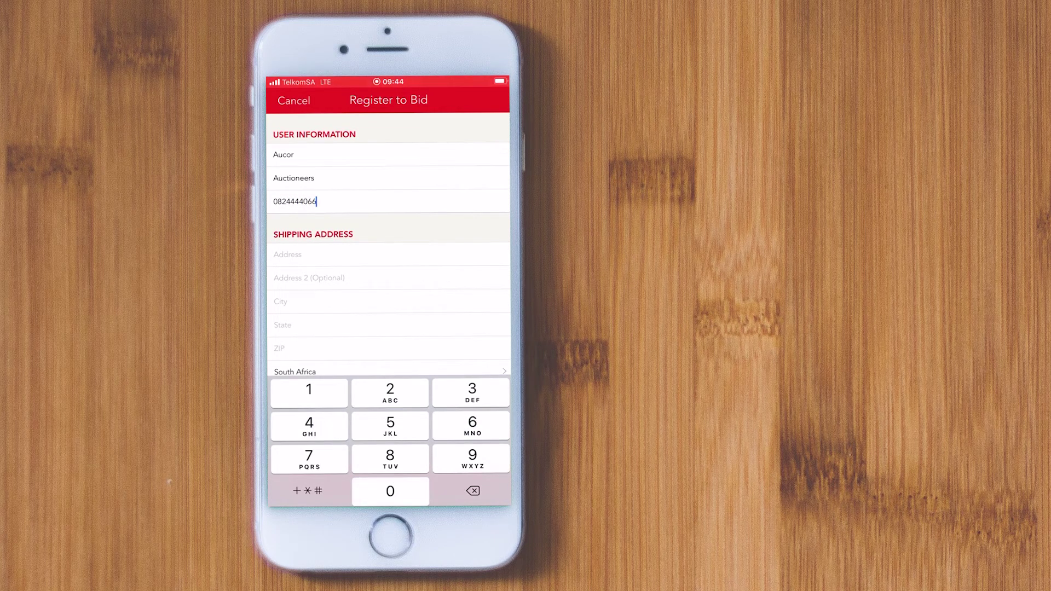
left_click(288, 254)
left_click(284, 491)
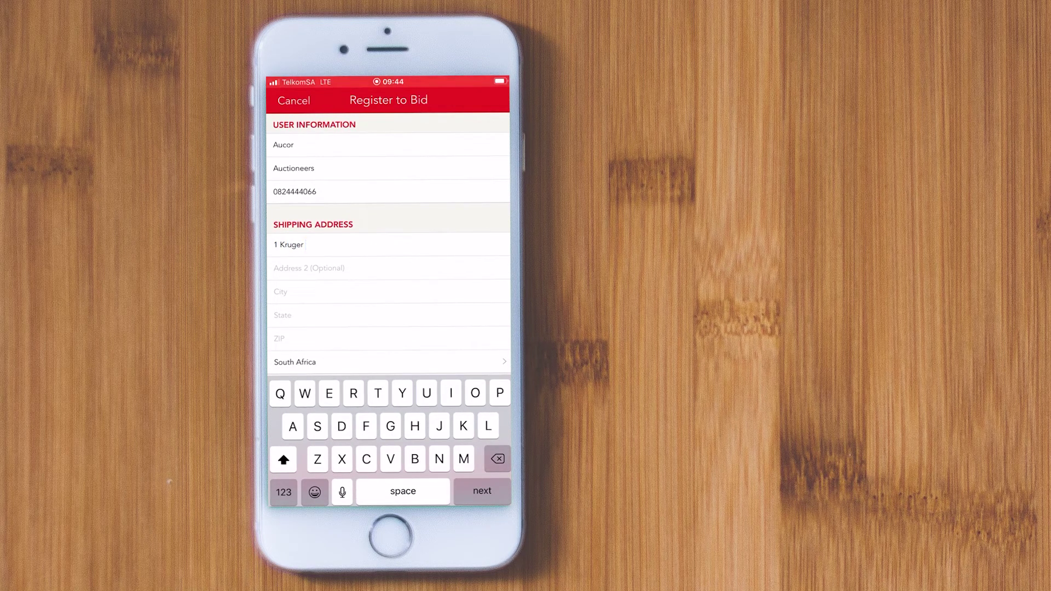
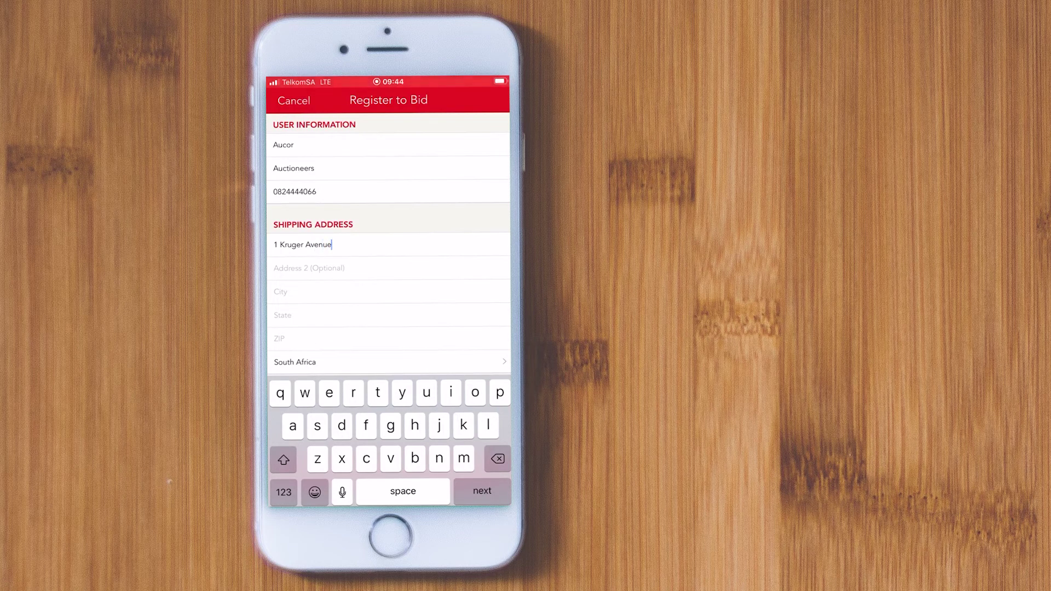
key("Return")
type("Estoire")
key("Return")
type("Bl")
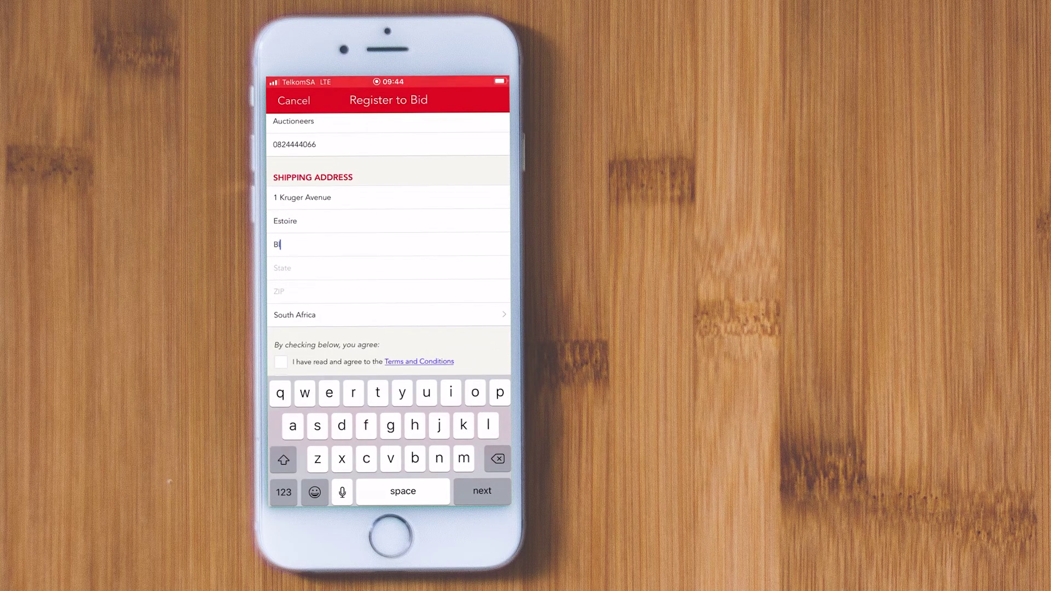
type("oemfontein")
- Enter the state and ZIP code, then accept the terms and 18-or-older confirmation
left_click(282, 325)
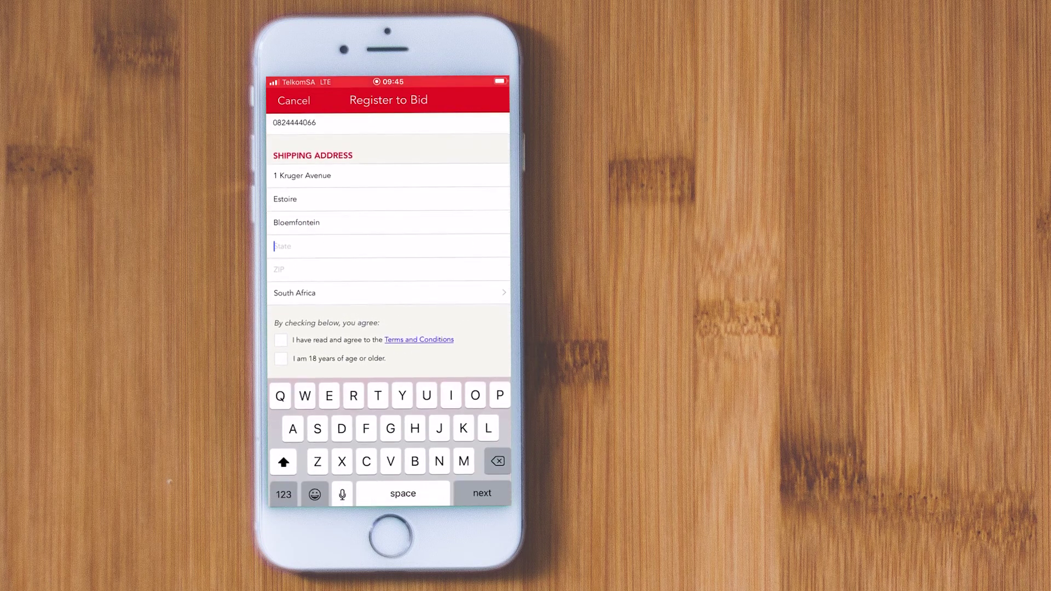
type("Free State")
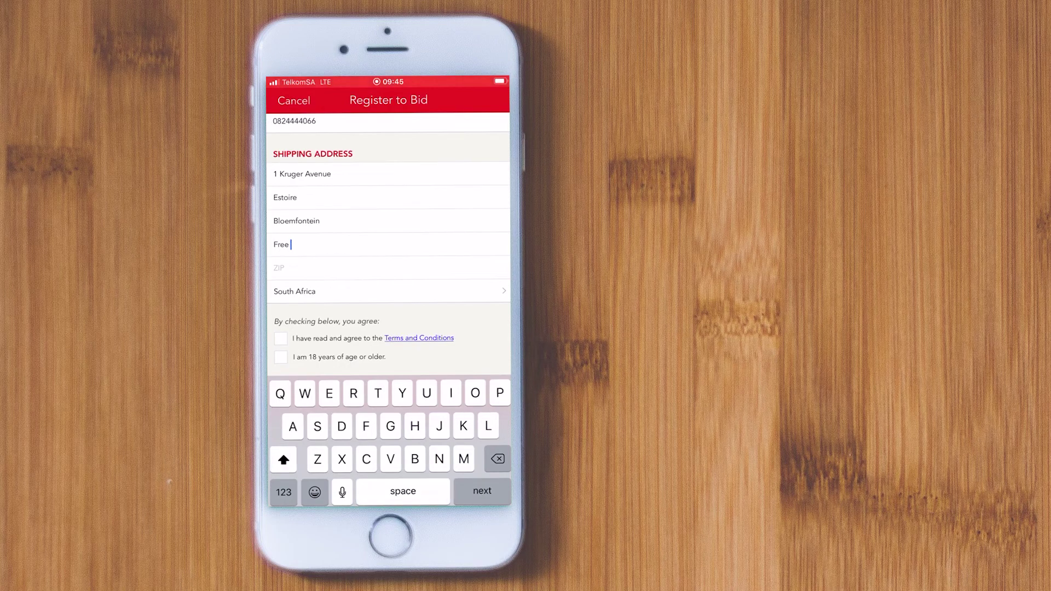
key("Return")
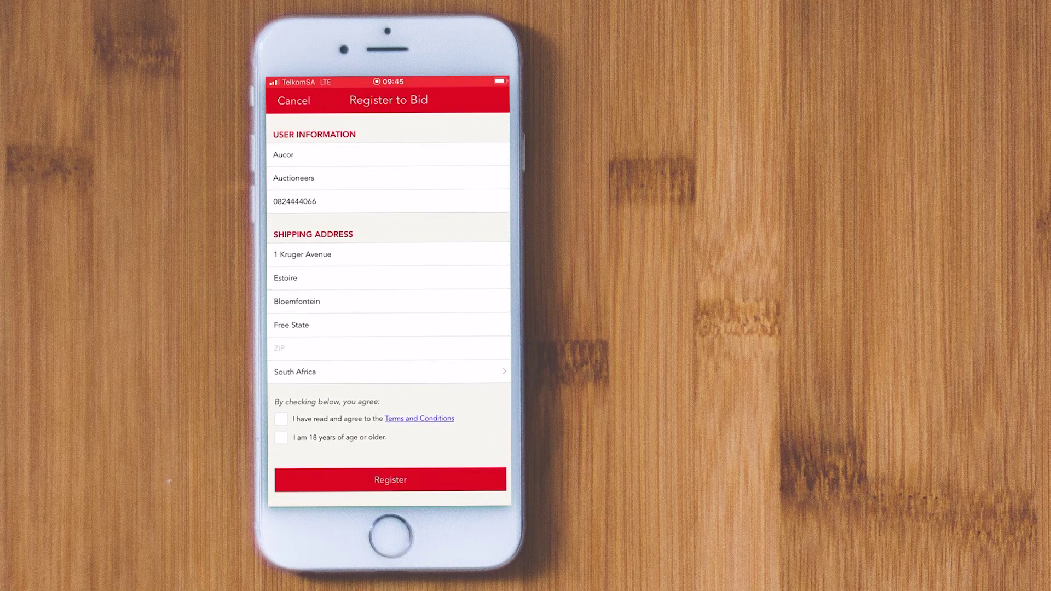
left_click(306, 348)
type("9301")
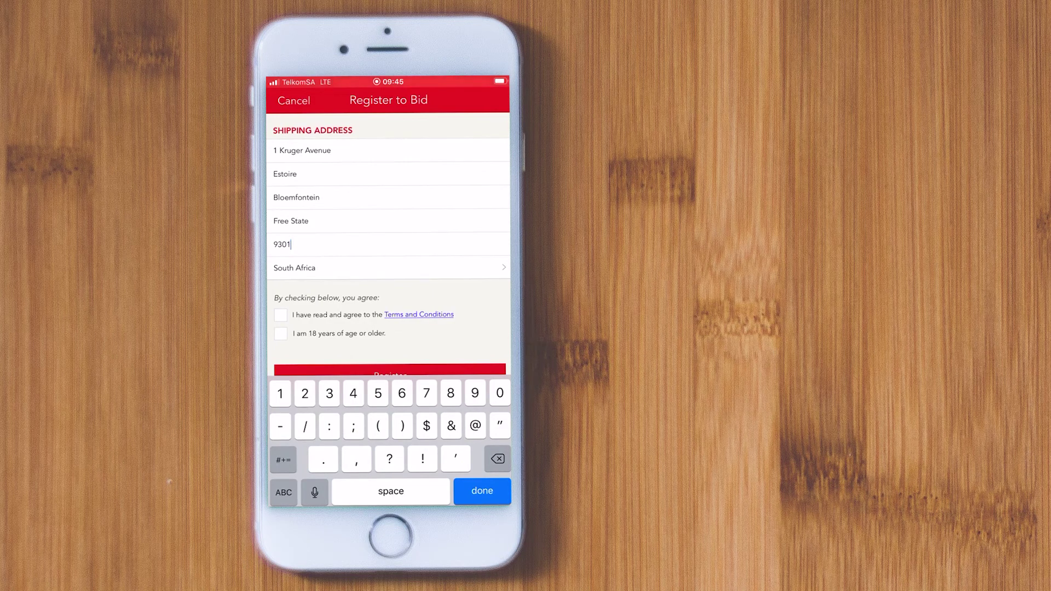
scroll(388, 246, "down", 1)
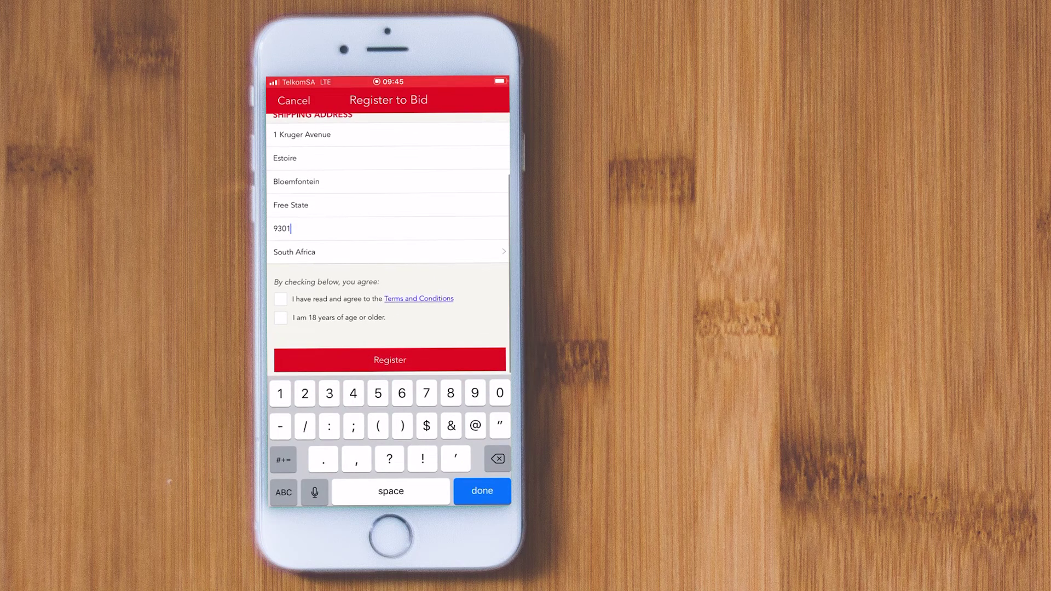
left_click(280, 299)
left_click(280, 317)
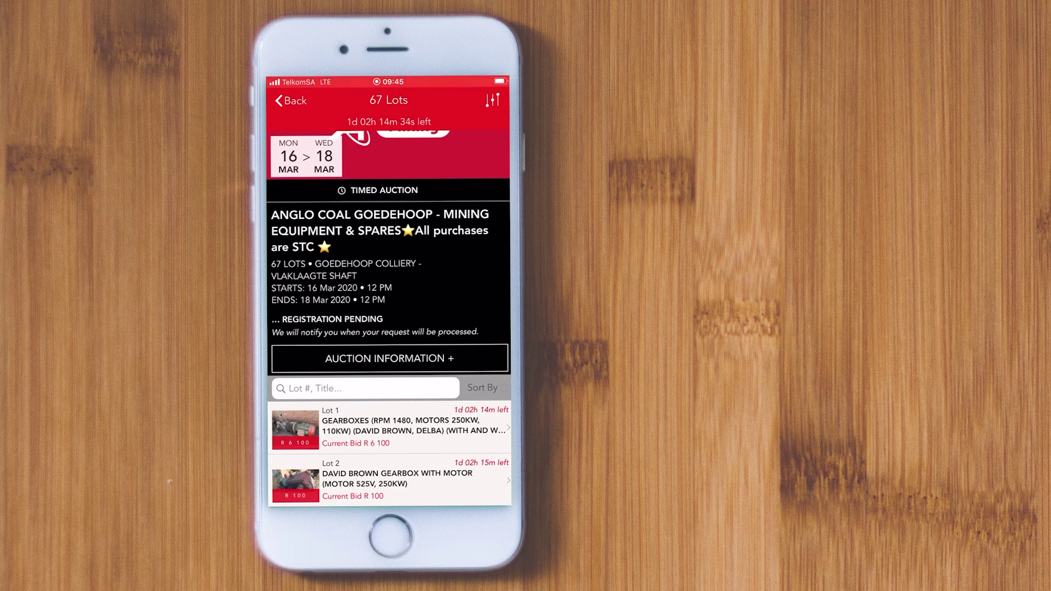
- Confirm the mining auction shows Registration Pending and go back to Upcoming Sales
scroll(389, 317, "down", 3)
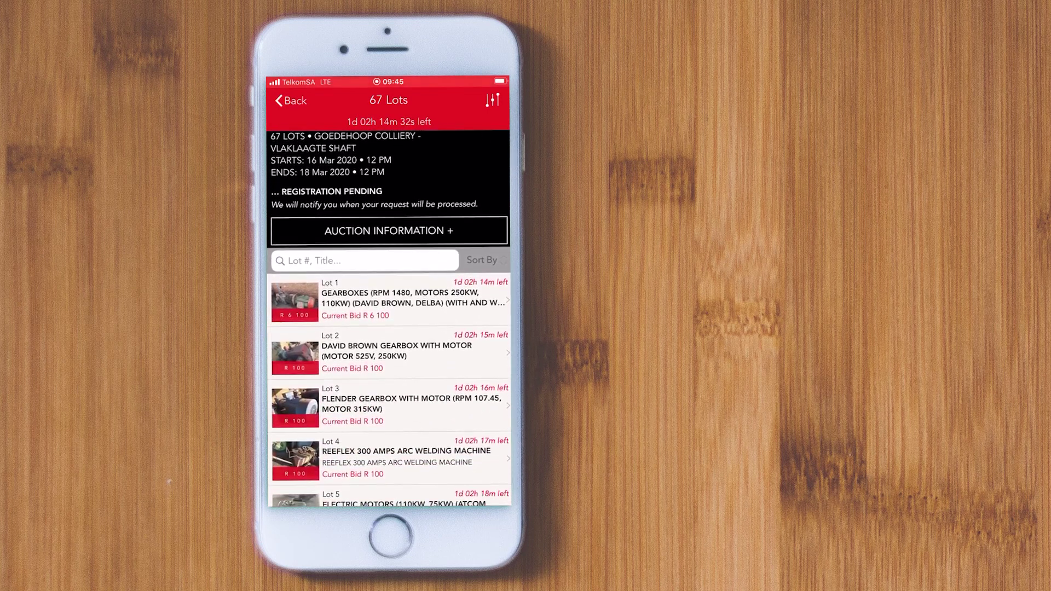
left_click(290, 100)
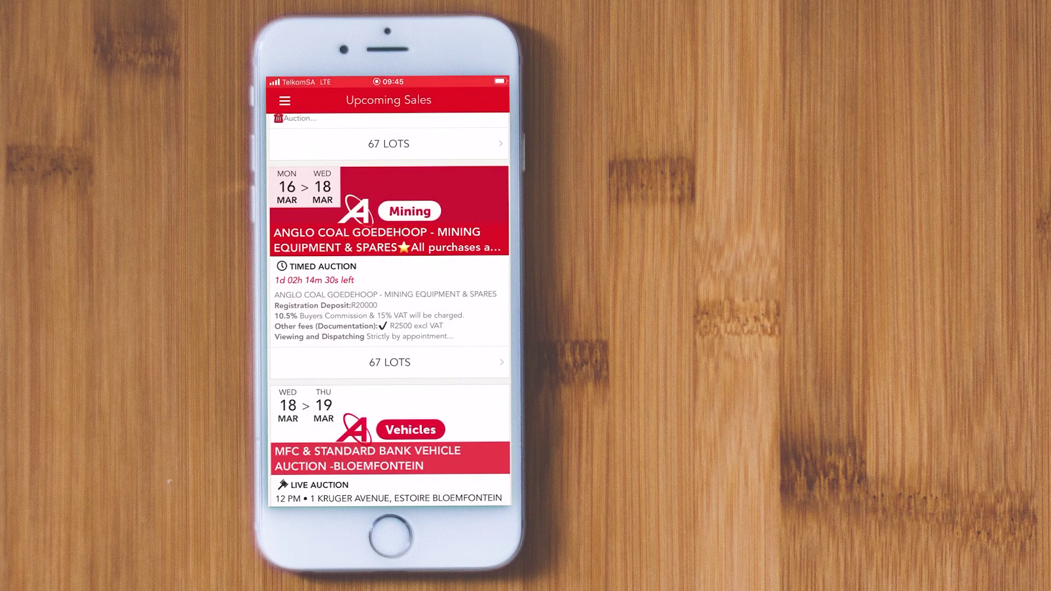
scroll(389, 311, "up", 5)
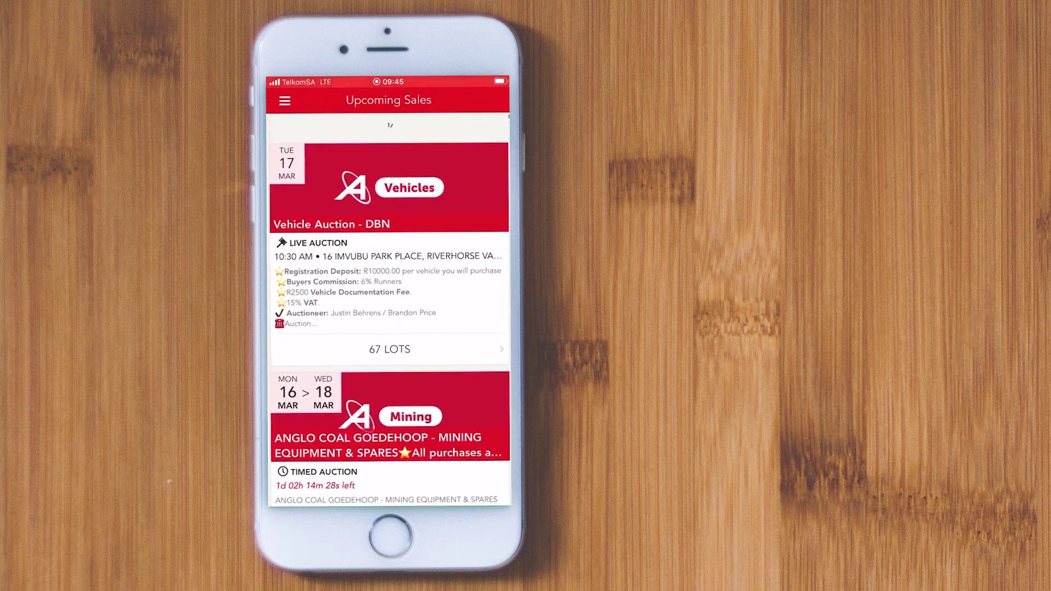
- Go from the side menu to the account Profile, then to My Account Info settings
left_click(284, 100)
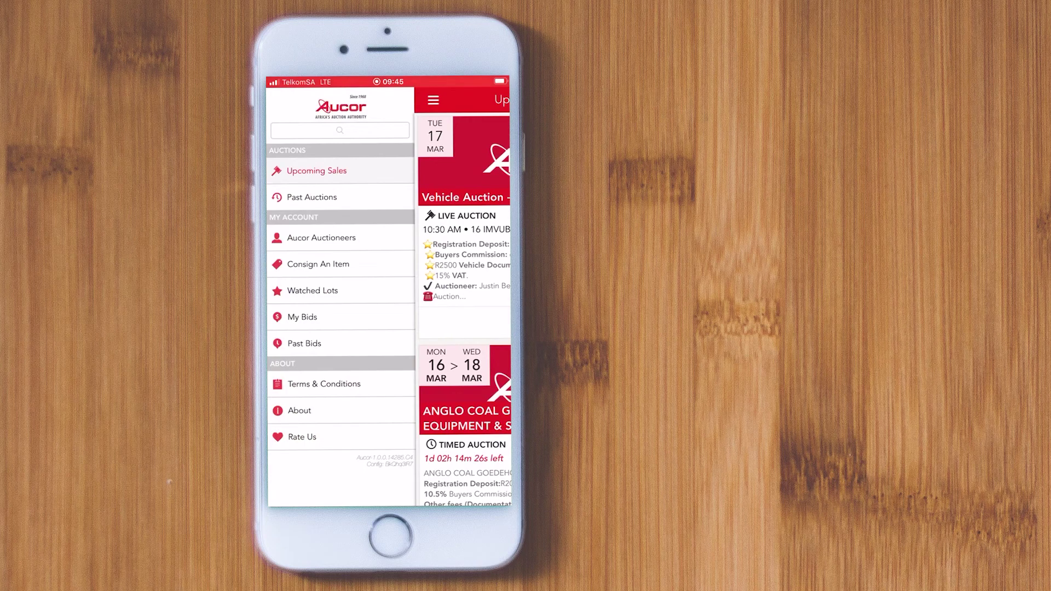
left_click(321, 238)
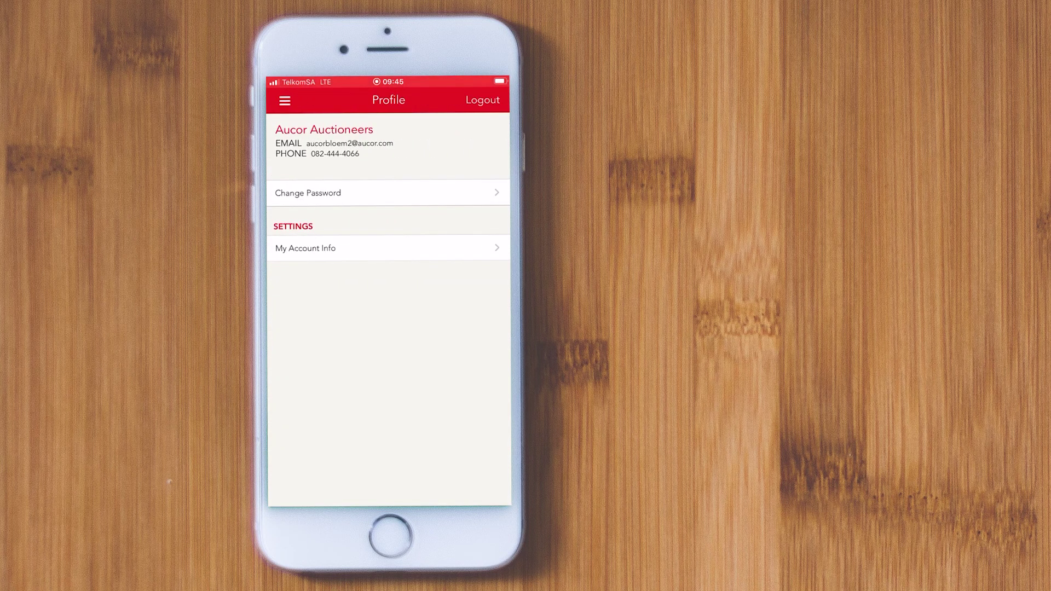
left_click(306, 247)
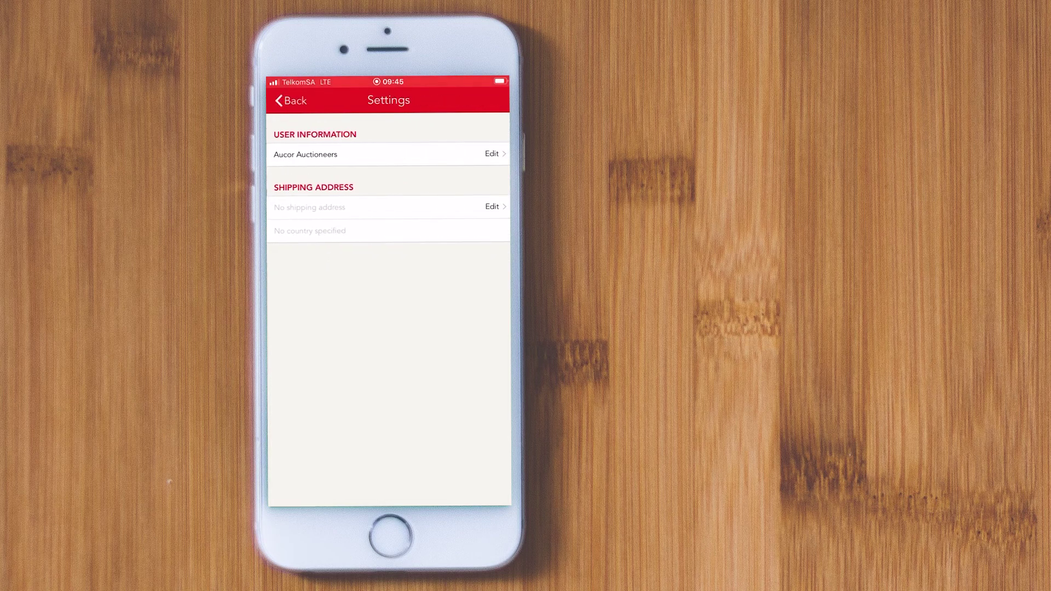